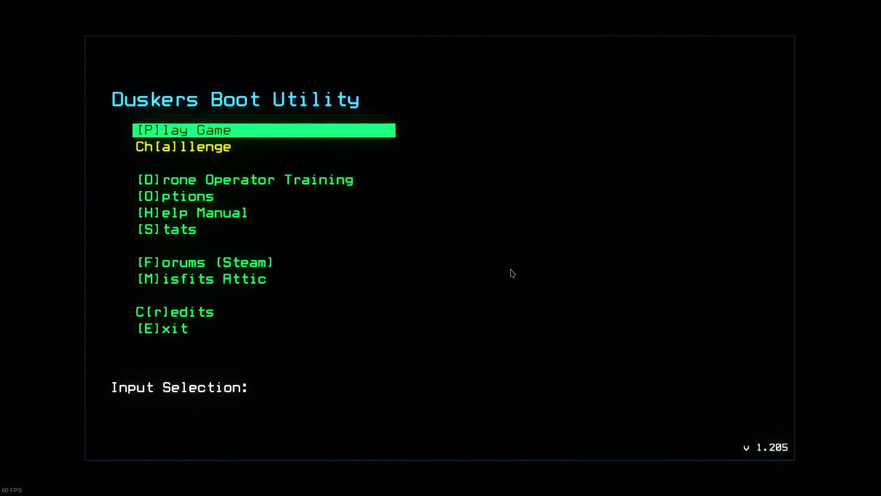
Open the daily leaderboards and go back to the 09/29/2022 rankings
{"action": "key", "text": "a"}
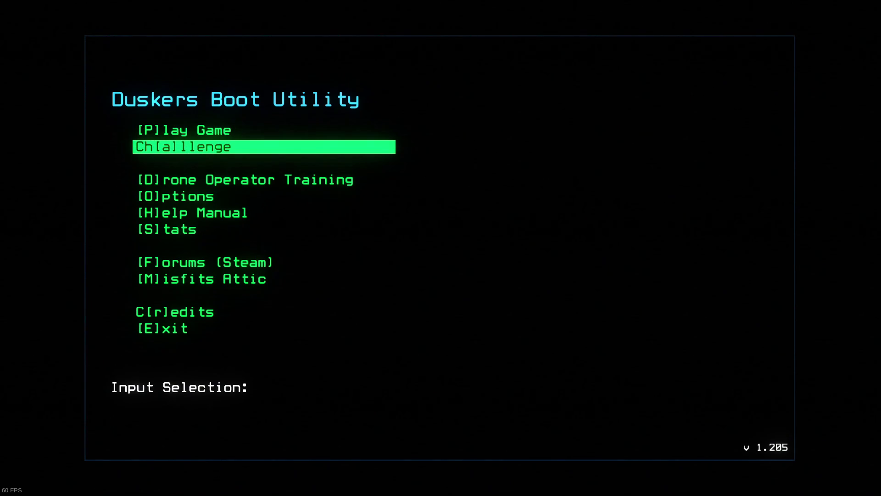
{"action": "key", "text": "Down"}
{"action": "key", "text": "Down"}
{"action": "key", "text": "Down"}
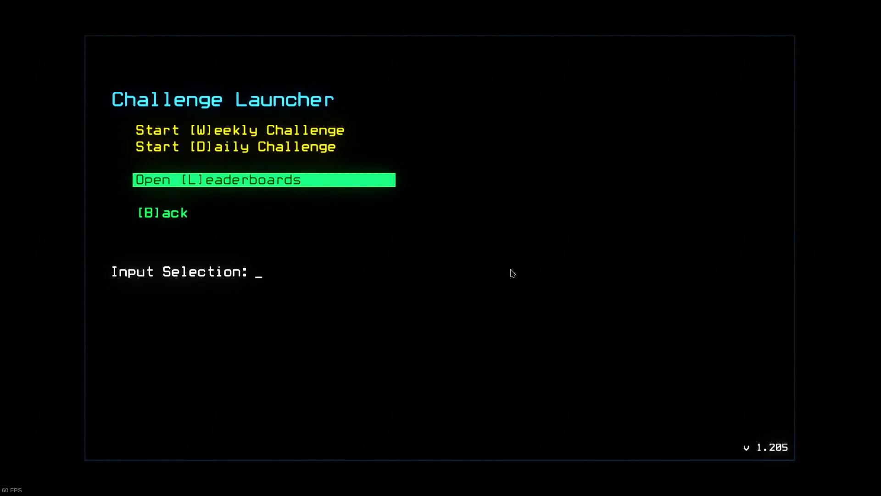
{"action": "key", "text": "Return"}
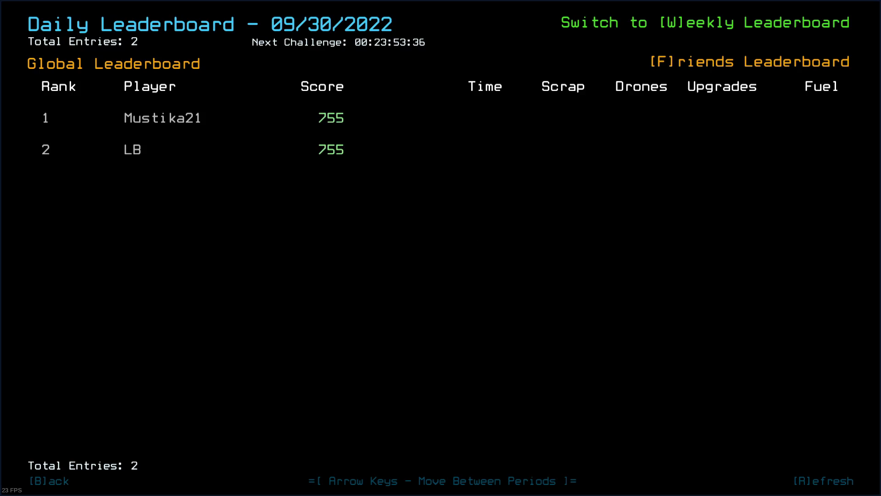
{"action": "key", "text": "Left"}
Page through ranks 1–21 of the 09/29 leaderboard, then back out to the Challenge Launcher
{"action": "key", "text": "n"}
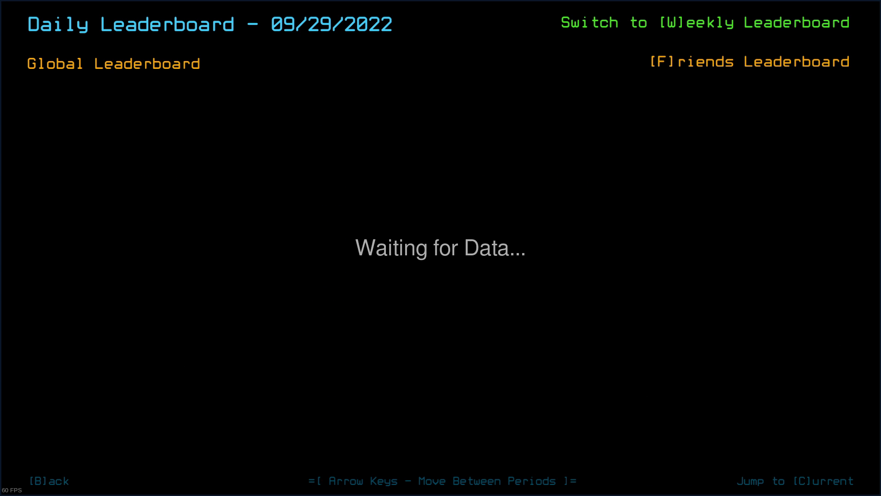
{"action": "key", "text": "n"}
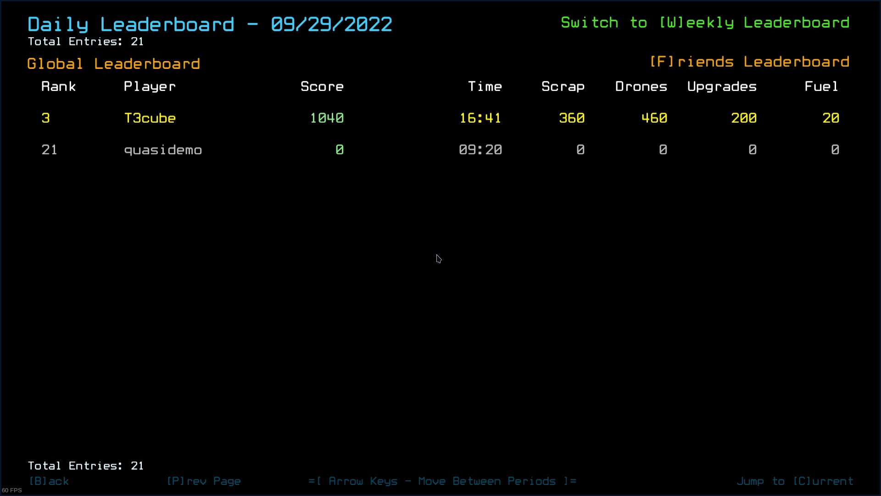
{"action": "key", "text": "p"}
{"action": "key", "text": "p"}
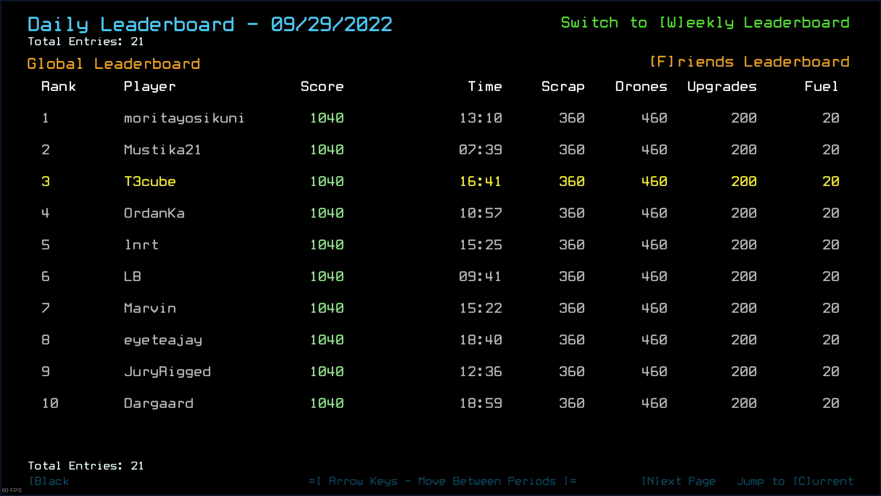
{"action": "key", "text": "n"}
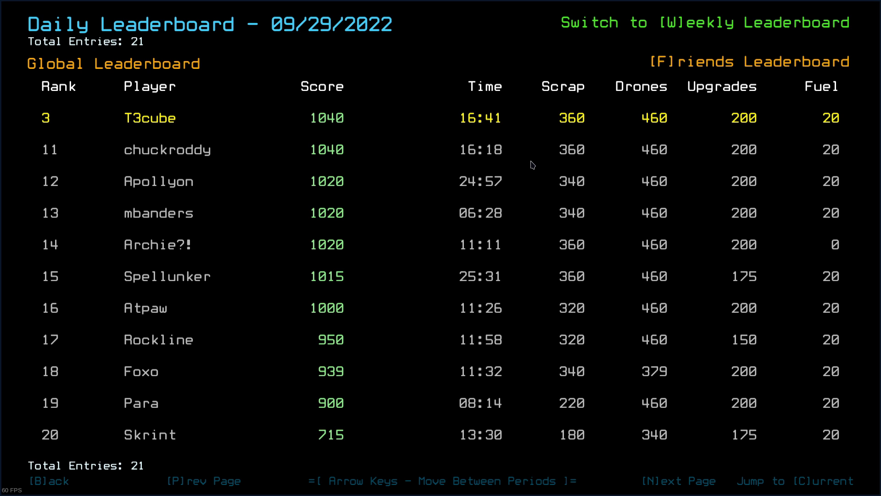
{"action": "key", "text": "b"}
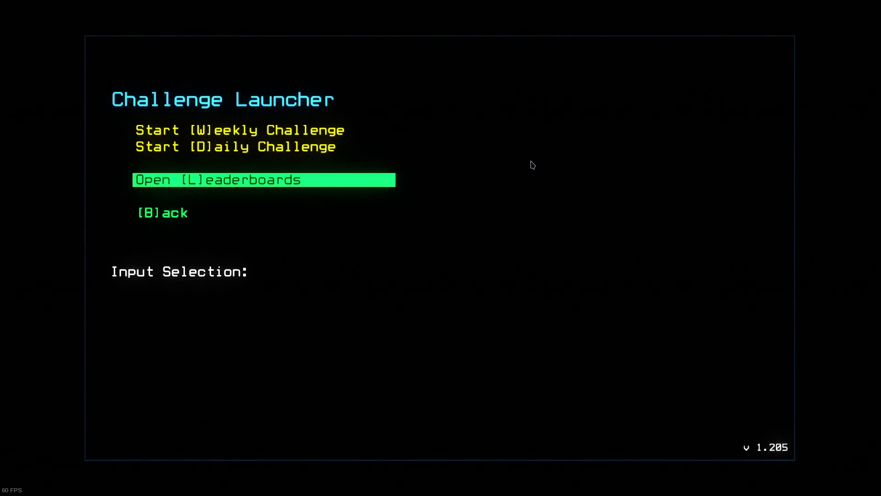
{"action": "key", "text": "Up"}
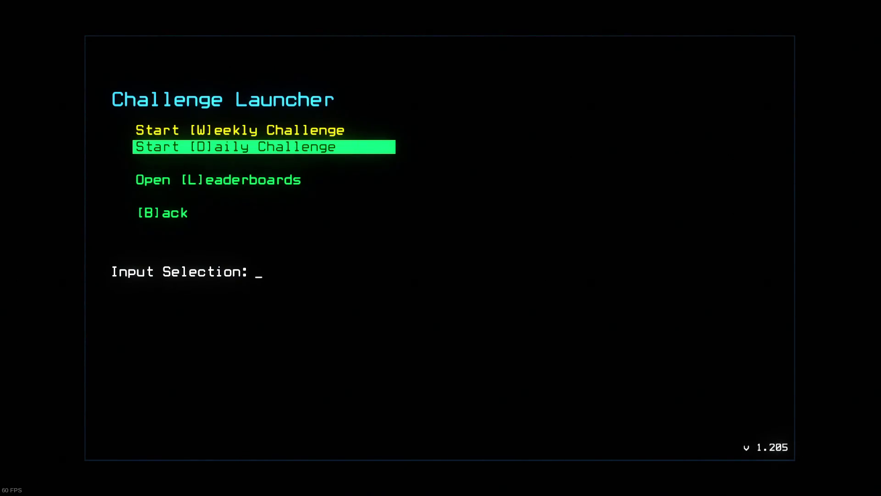
{"action": "key", "text": "Down"}
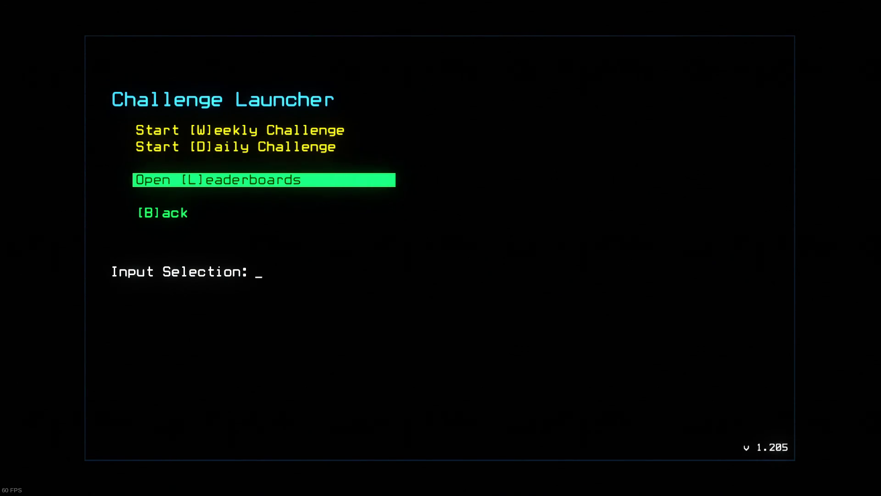
Start the daily challenge, docking a Military B derelict and showing its status report
{"action": "key", "text": "Up"}
{"action": "key", "text": "Return"}
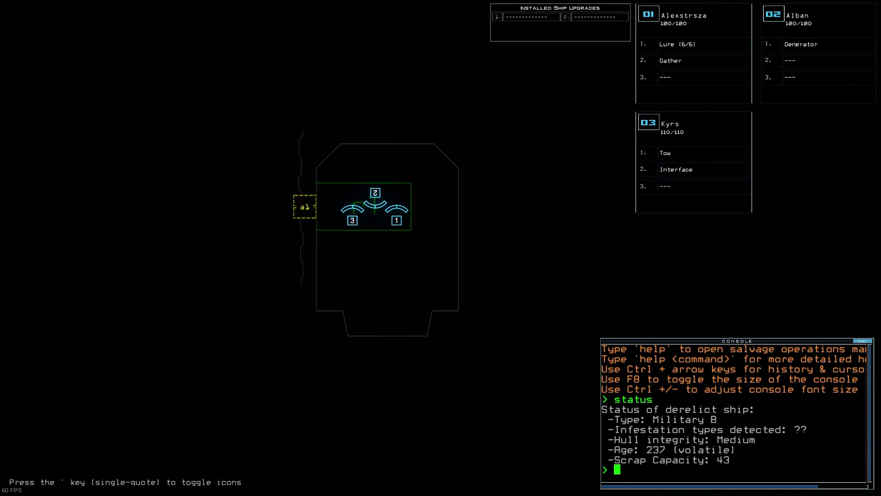
Ready drone 3 with gather and lure upgrades, checking drone cameras 2 and 3
{"action": "key", "text": "3"}
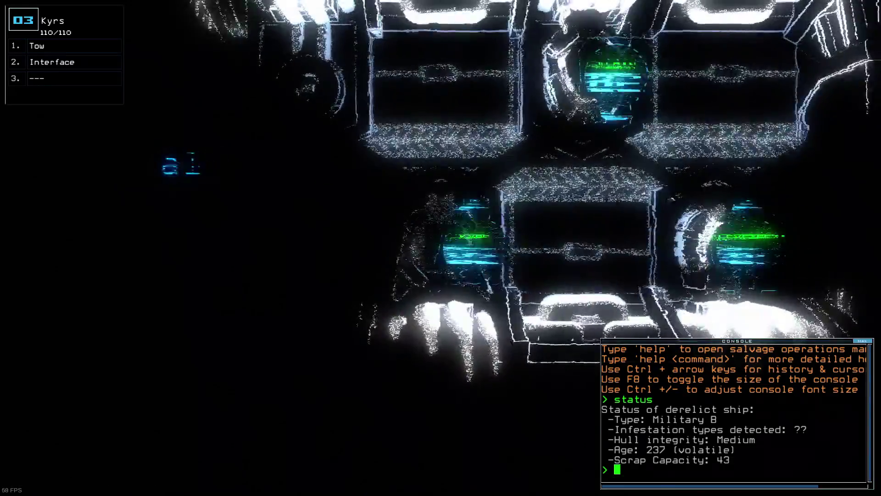
{"action": "type", "text": "1ready 3"}
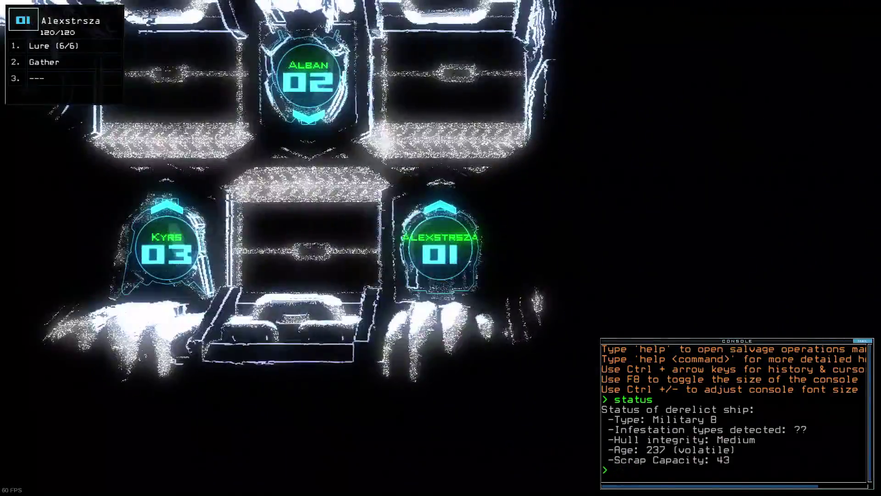
{"action": "type", "text": "ready 3"}
{"action": "key", "text": "Return"}
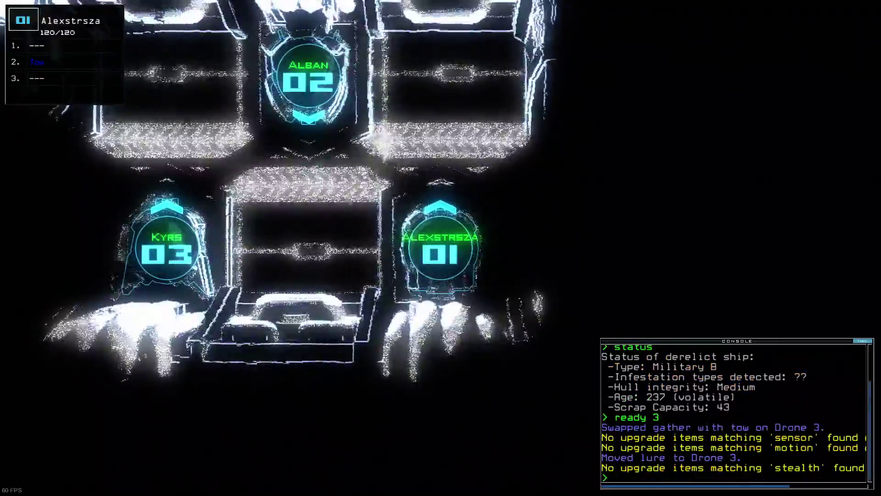
{"action": "key", "text": "2"}
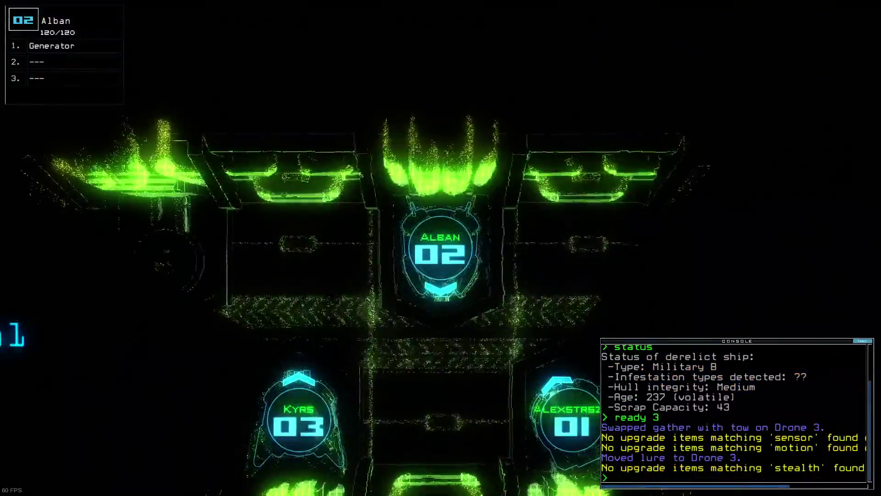
{"action": "key", "text": "3"}
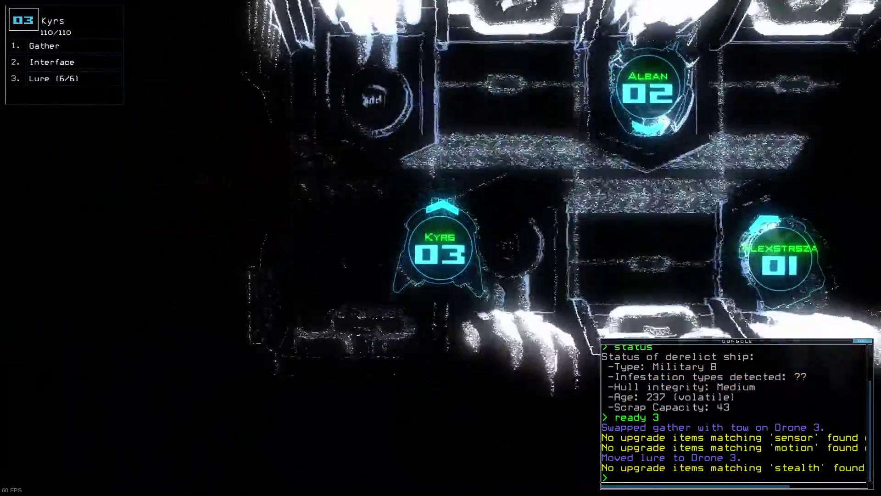
{"action": "key", "text": "Tab"}
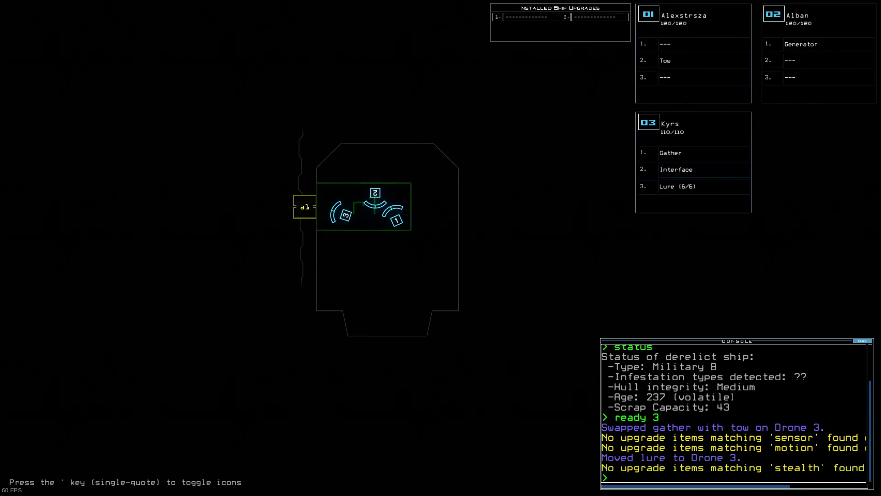
Check drone 02 and 03 cameras and run the airlocks command
{"action": "key", "text": "Tab"}
{"action": "key", "text": "2"}
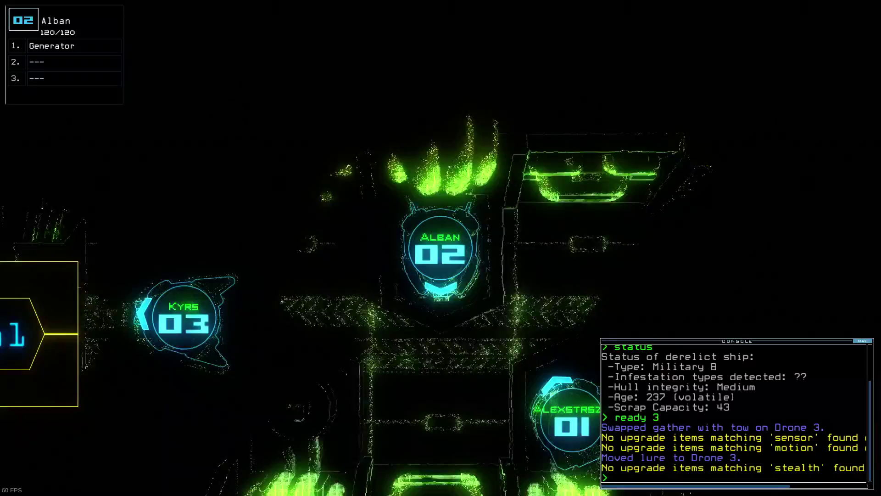
{"action": "key", "text": "3"}
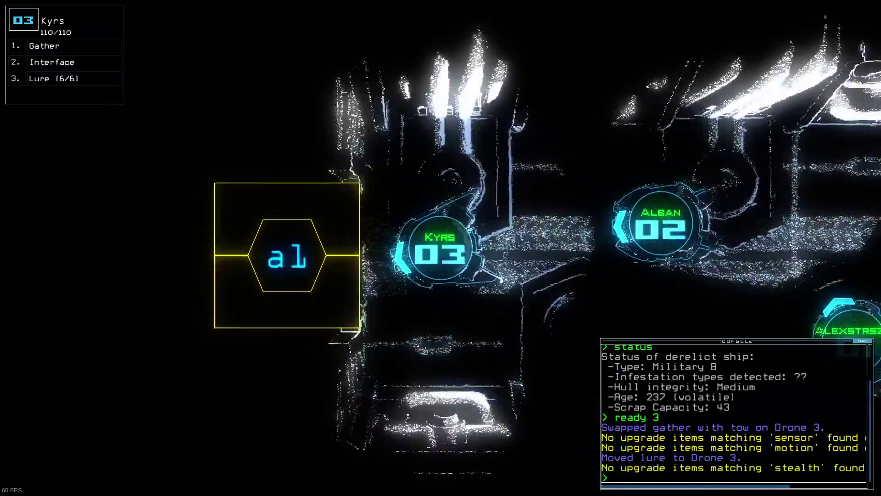
{"action": "type", "text": "airlocks"}
{"action": "key", "text": "Return"}
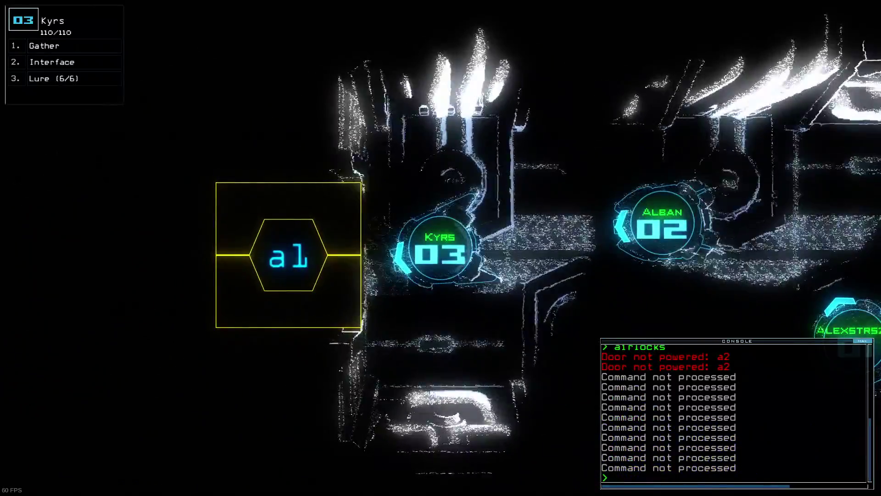
{"action": "type", "text": "clear"}
Clear the console and begin the mission, sending drones 2 and 3 into room r2
{"action": "key", "text": "Return"}
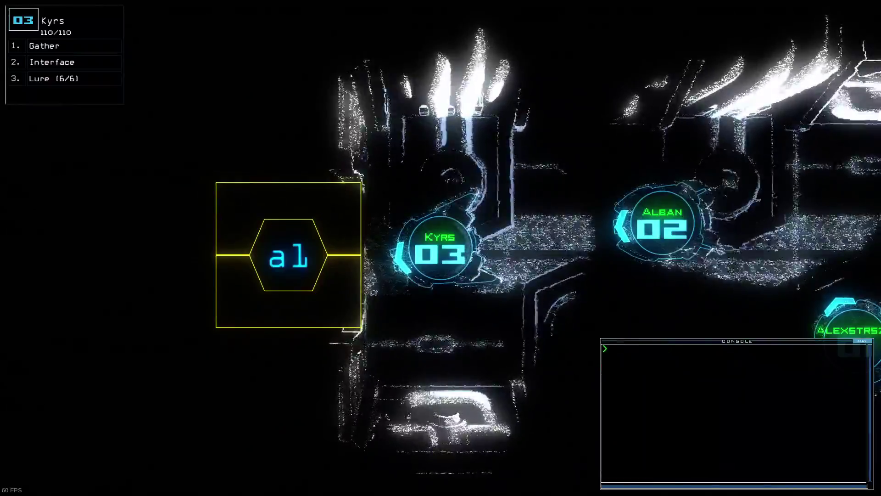
{"action": "type", "text": "begin"}
{"action": "key", "text": "Return"}
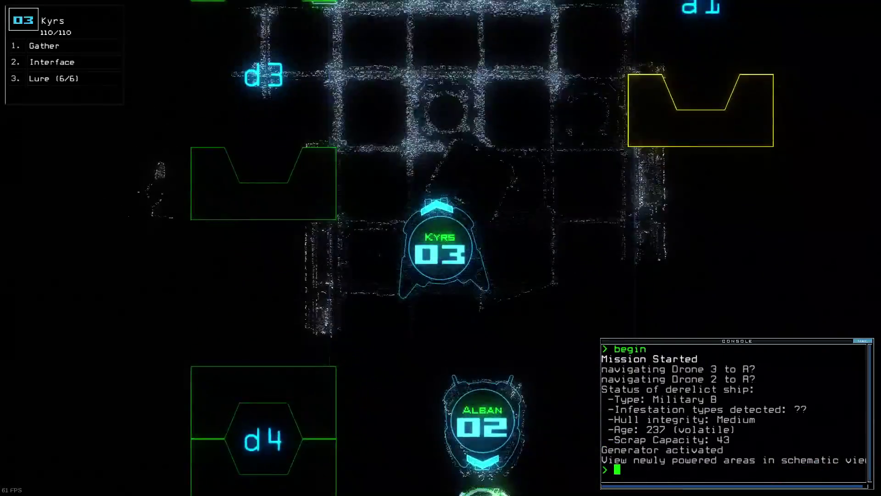
{"action": "key", "text": "Tab"}
{"action": "key", "text": "Tab"}
{"action": "key", "text": "Tab"}
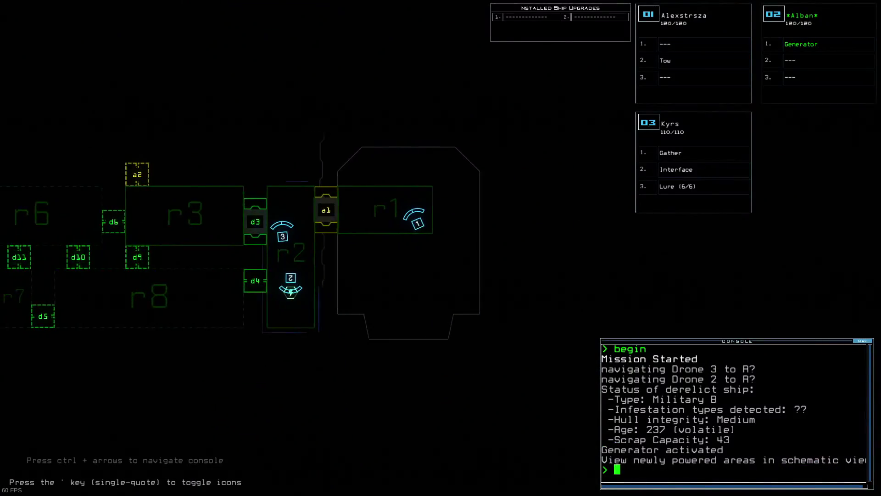
{"action": "key", "text": "Tab"}
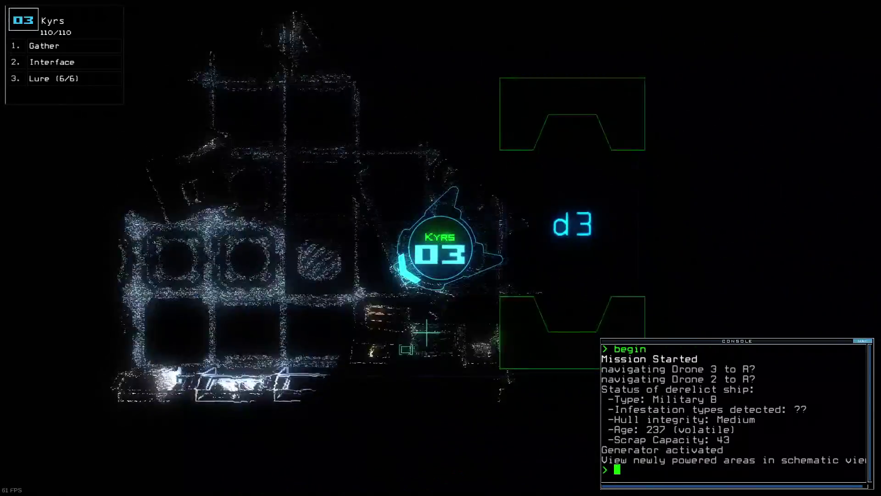
{"action": "type", "text": "interface"}
Connect drone 3 to the room interface and switch defenses on and off
{"action": "key", "text": "Return"}
{"action": "type", "text": "defense"}
{"action": "key", "text": "Return"}
{"action": "key", "text": "Up"}
{"action": "key", "text": "Return"}
{"action": "key", "text": "Tab"}
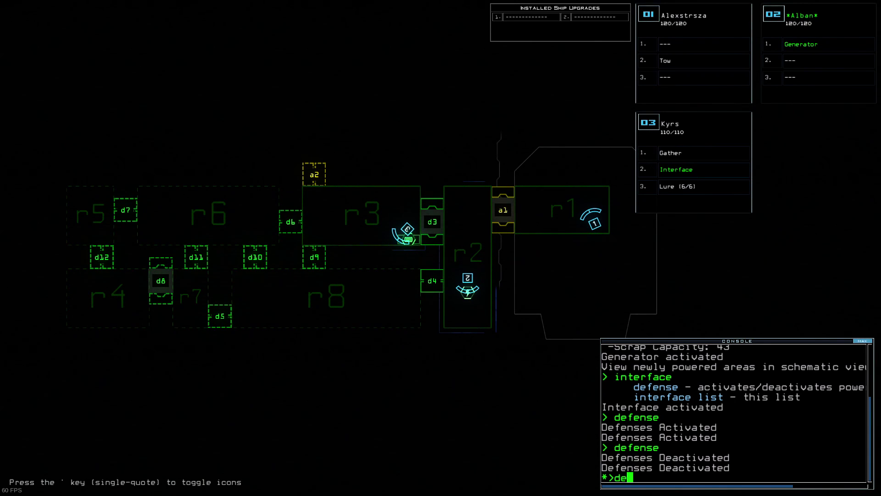
{"action": "type", "text": "fense"}
Cycle defenses on and off twice more and toggle door d8 through the interface
{"action": "key", "text": "Return"}
{"action": "type", "text": "fense"}
{"action": "key", "text": "Return"}
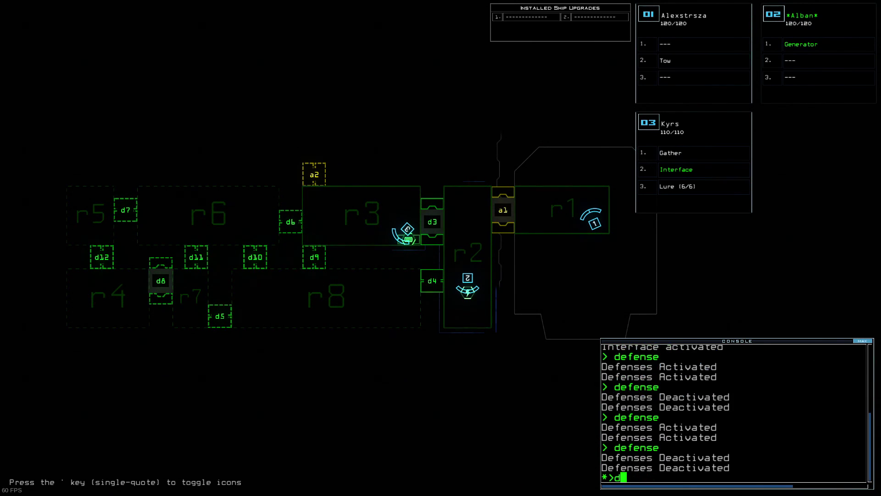
{"action": "type", "text": "8"}
{"action": "key", "text": "Return"}
{"action": "type", "text": "efense"}
{"action": "key", "text": "Return"}
{"action": "type", "text": "defense"}
{"action": "key", "text": "Return"}
Disconnect drone 3 from the interface and move it into room r3
{"action": "key", "text": "3"}
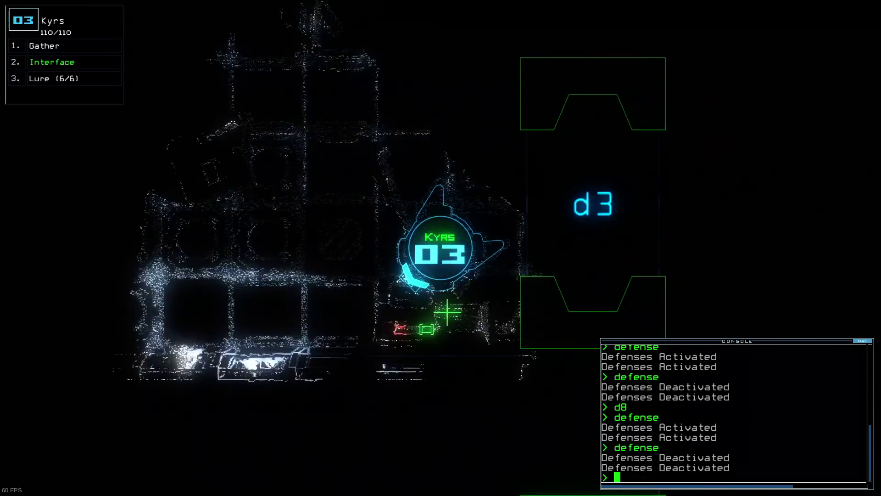
{"action": "key", "text": "2"}
{"action": "key", "text": "Left"}
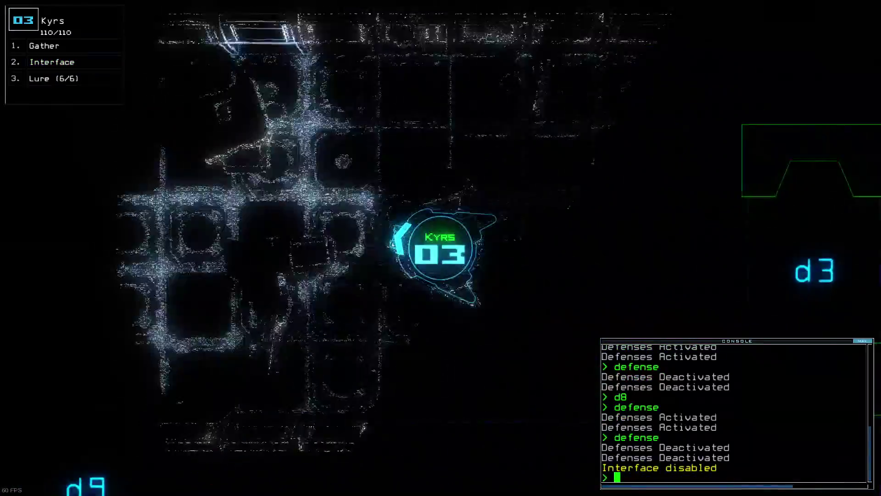
{"action": "key", "text": "Tab"}
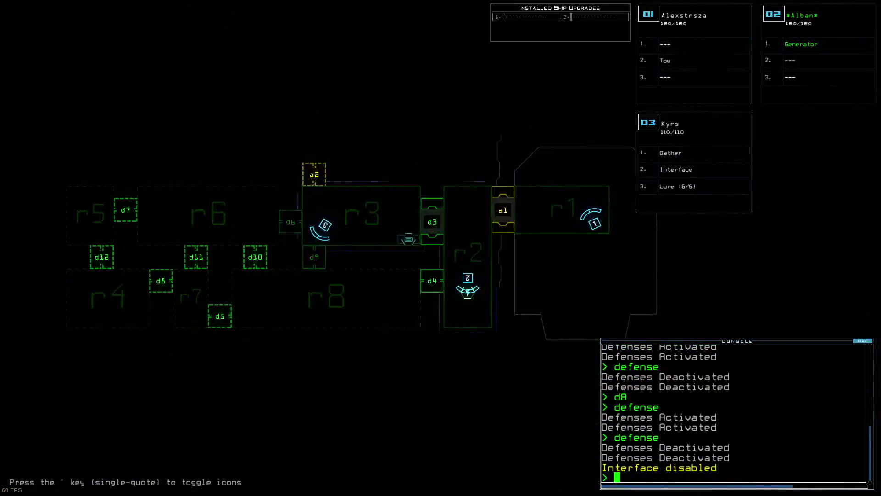
{"action": "key", "text": "Tab"}
{"action": "type", "text": "c"}
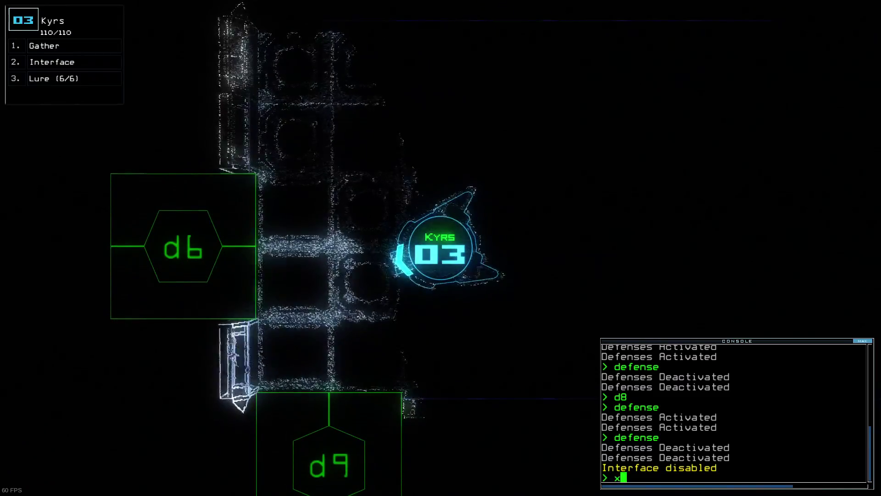
{"action": "type", "text": "ccc"}
Close the doors near drone 03, drop a lure, and open then close door d9
{"action": "key", "text": "Return"}
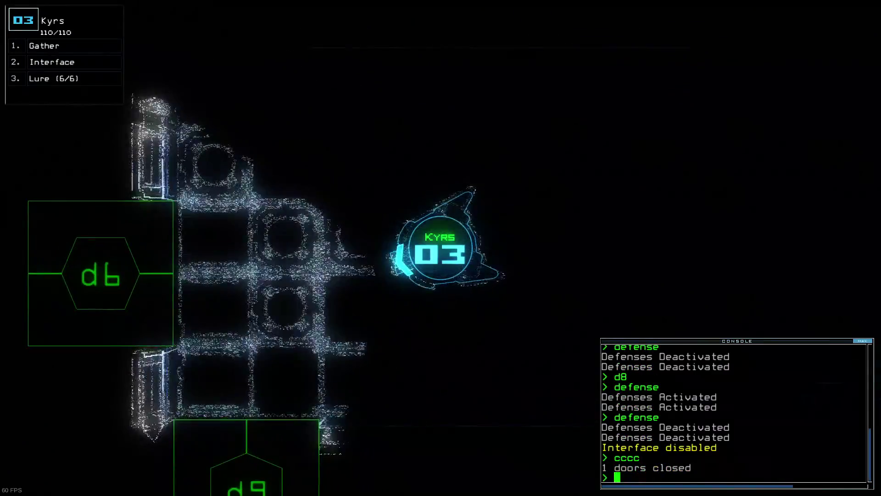
{"action": "type", "text": "lure"}
{"action": "key", "text": "Return"}
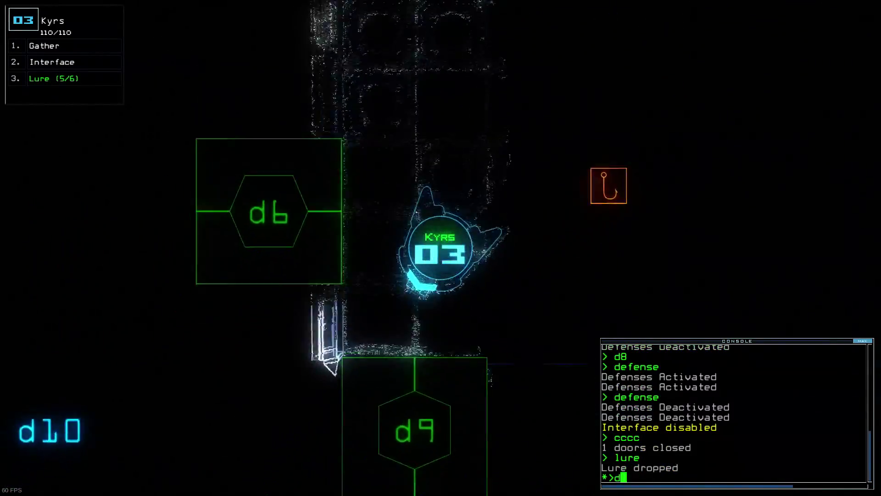
{"action": "type", "text": "d9"}
{"action": "key", "text": "Tab"}
{"action": "key", "text": "Tab"}
{"action": "key", "text": "Return"}
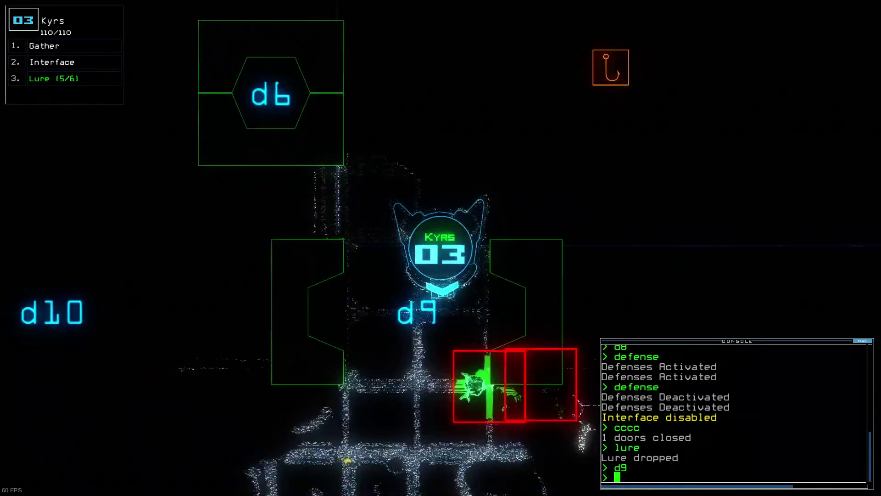
{"action": "key", "text": "Tab"}
{"action": "key", "text": "Tab"}
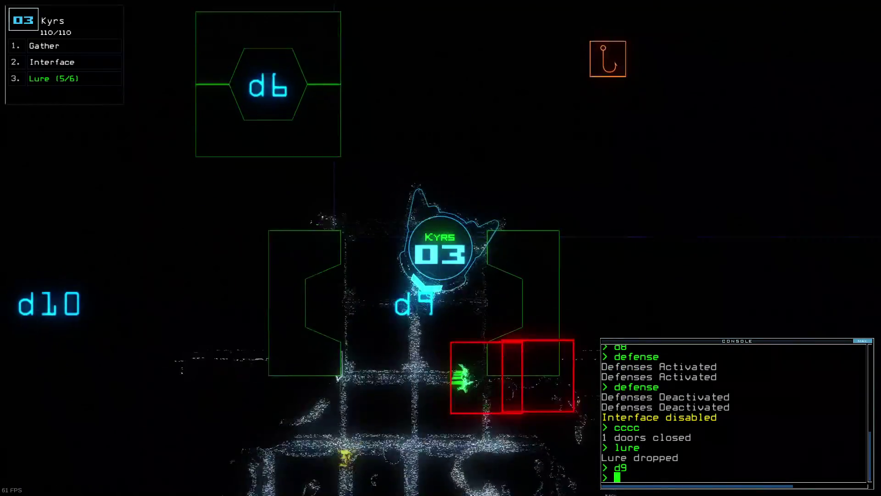
{"action": "type", "text": "d9"}
{"action": "key", "text": "Return"}
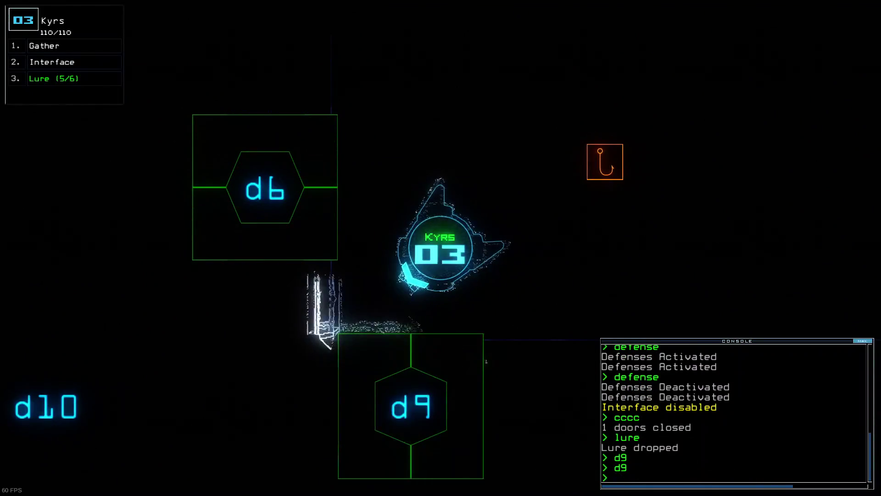
Target room r8 and open door d6 for drone 03
{"action": "key", "text": "Tab"}
{"action": "key", "text": "Return"}
{"action": "key", "text": "Tab"}
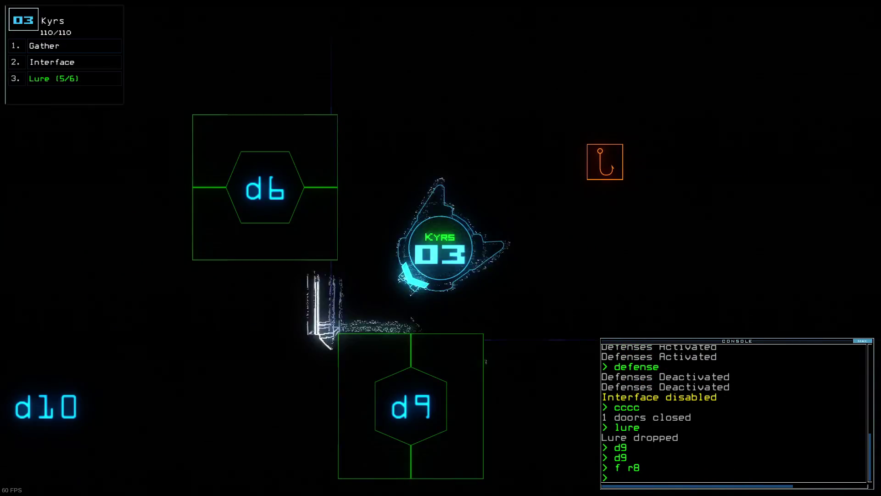
{"action": "type", "text": "d6"}
{"action": "key", "text": "Return"}
{"action": "key", "text": "Tab"}
{"action": "key", "text": "Return"}
{"action": "key", "text": "Tab"}
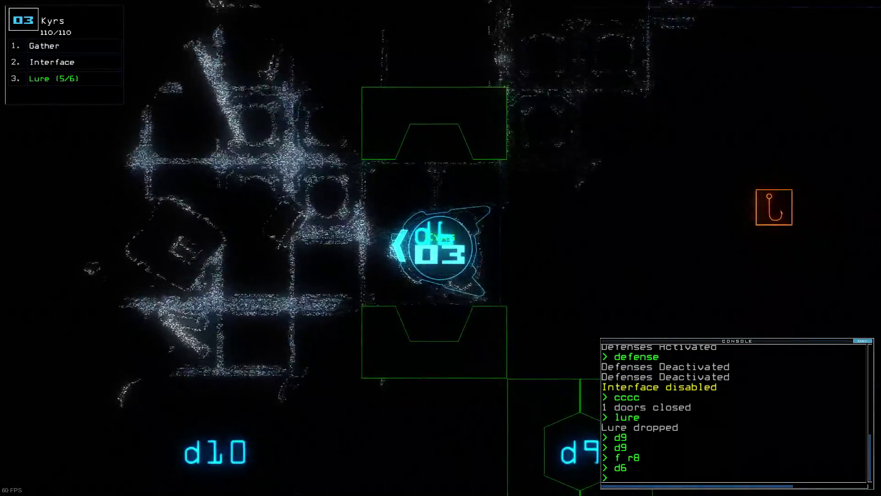
Drive drone 03 to door d10, drop another lure, and pass through into the room below
{"action": "key", "text": "Left"}
{"action": "key", "text": "Left"}
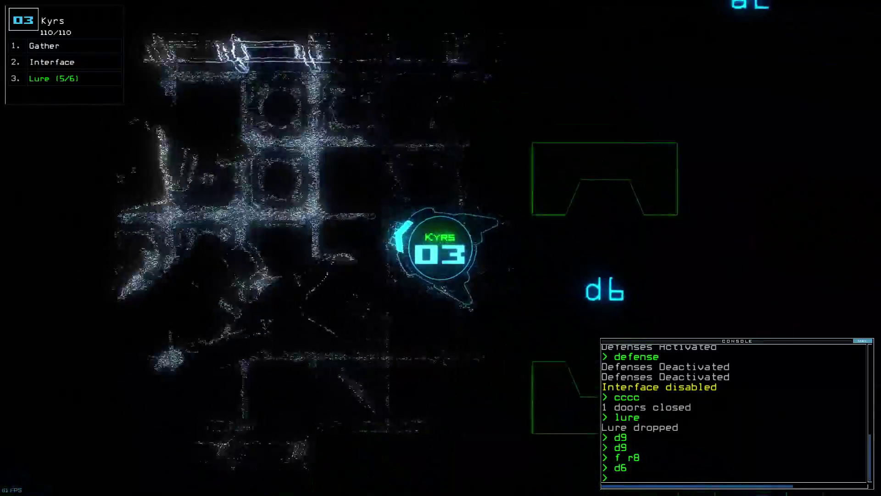
{"action": "key", "text": "Up"}
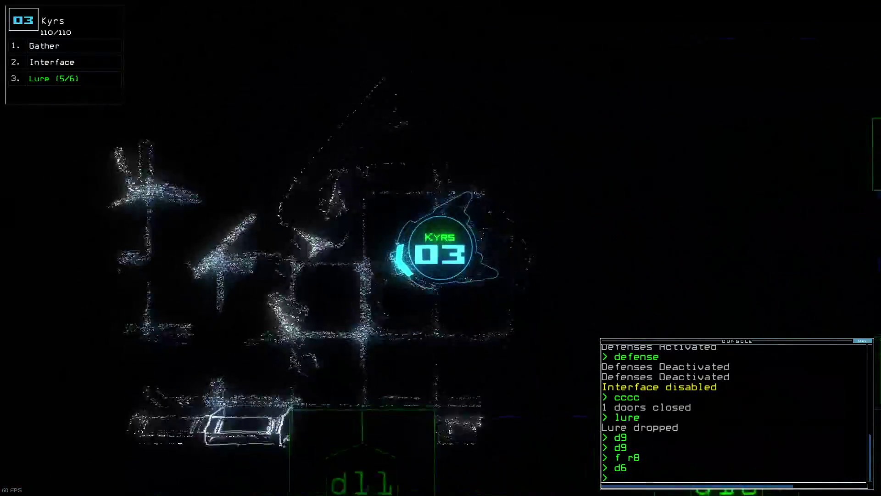
{"action": "key", "text": "Down"}
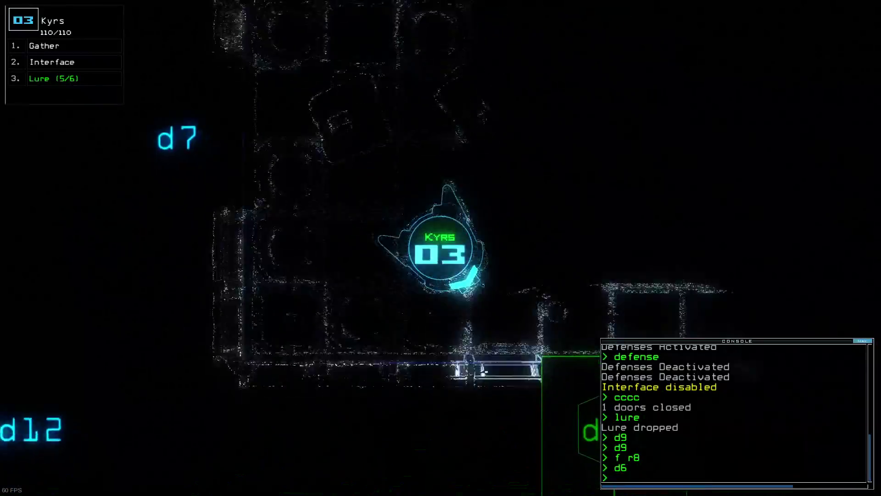
{"action": "key", "text": "Right"}
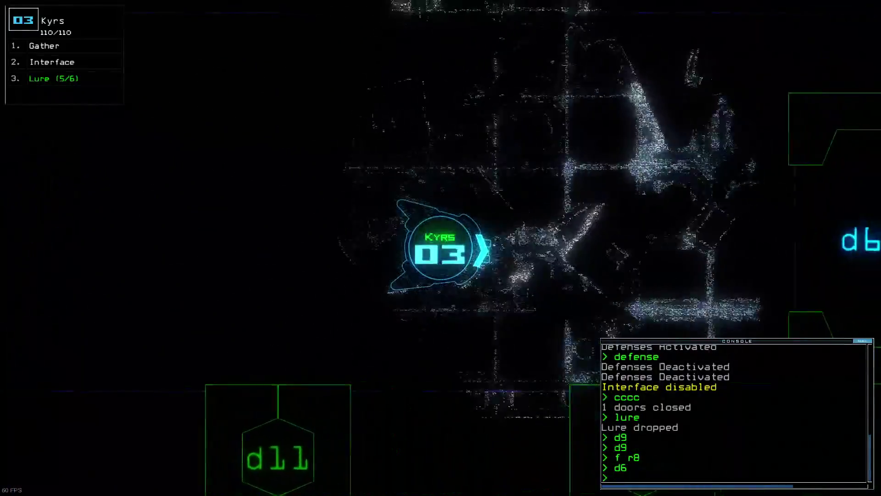
{"action": "type", "text": "lure"}
{"action": "key", "text": "Return"}
{"action": "key", "text": "Tab"}
{"action": "key", "text": "Tab"}
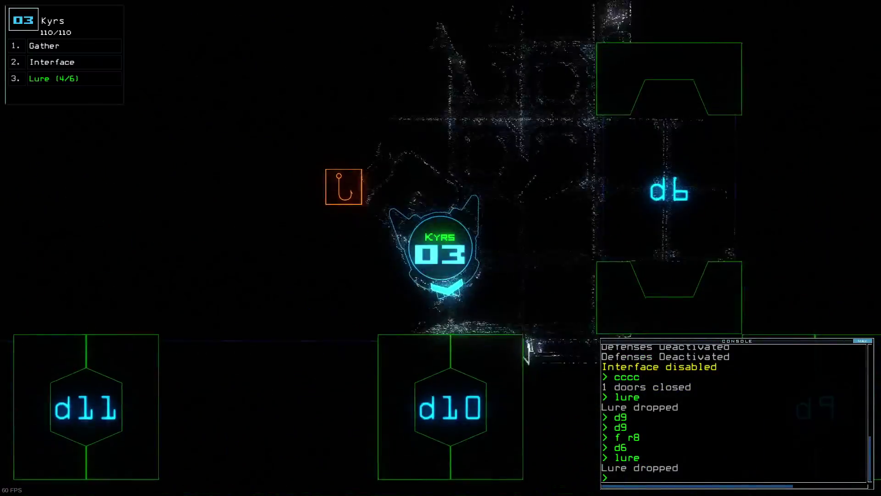
{"action": "type", "text": "d10"}
{"action": "key", "text": "Return"}
{"action": "key", "text": "Down"}
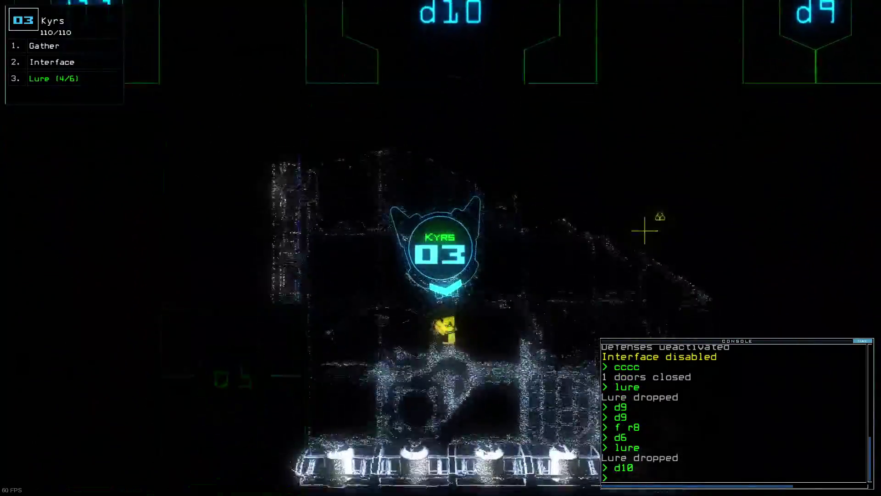
{"action": "type", "text": "g"}
Gather scrap six times with drone 03 across two rooms
{"action": "key", "text": "Return"}
{"action": "key", "text": "Right"}
{"action": "type", "text": "g"}
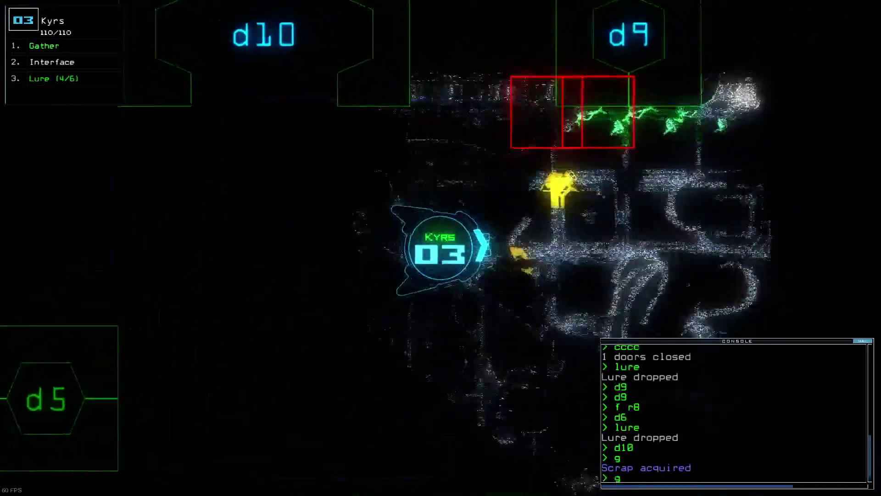
{"action": "key", "text": "Return"}
{"action": "key", "text": "Return"}
{"action": "type", "text": "g"}
{"action": "key", "text": "Return"}
{"action": "type", "text": "g"}
{"action": "key", "text": "Return"}
{"action": "key", "text": "Down"}
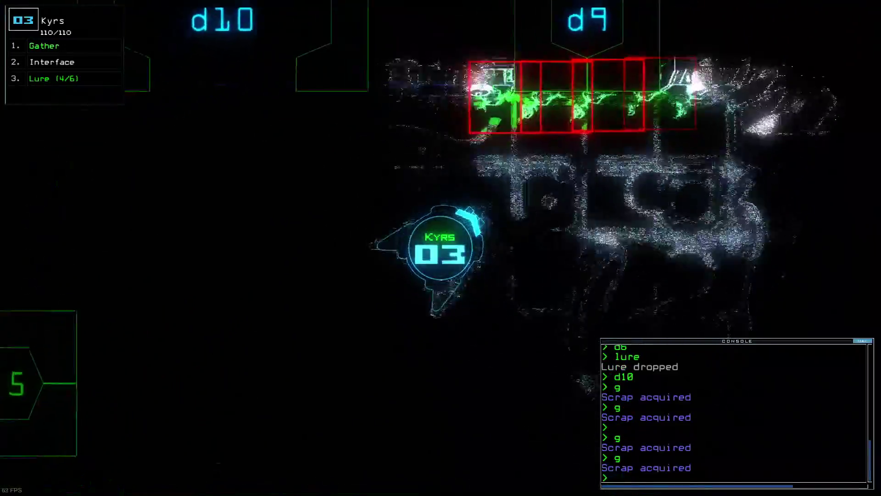
{"action": "type", "text": "g"}
{"action": "key", "text": "Return"}
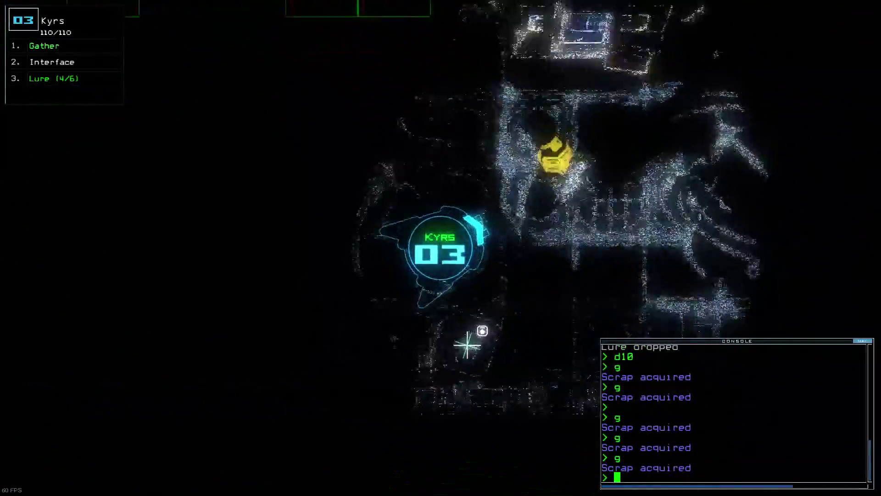
{"action": "key", "text": "Up"}
{"action": "type", "text": "g"}
{"action": "key", "text": "Return"}
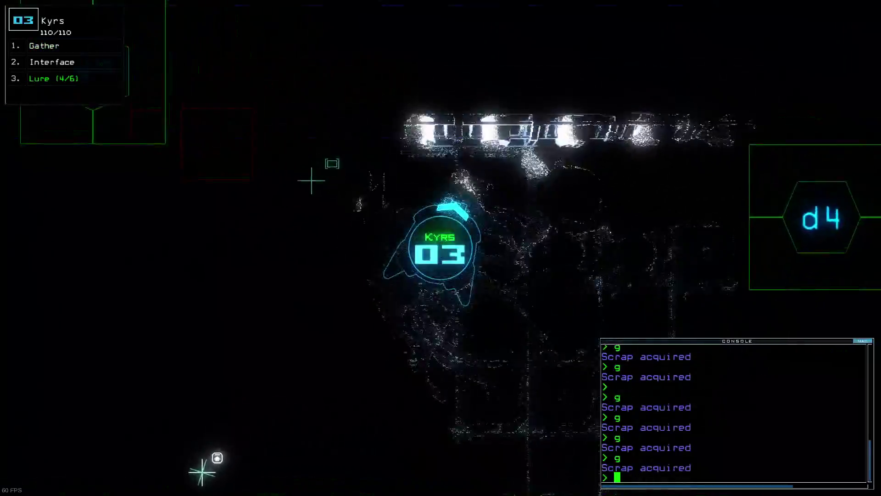
{"action": "key", "text": "Tab"}
{"action": "key", "text": "Tab"}
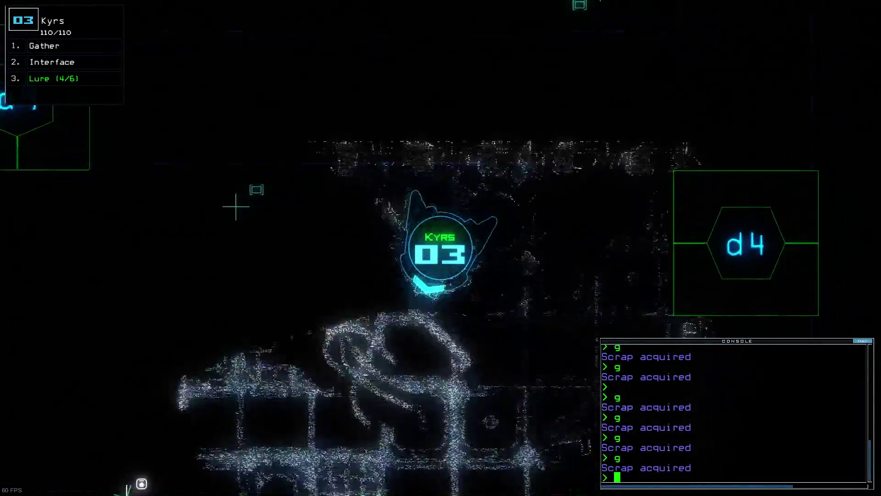
{"action": "type", "text": "d4"}
Open door d4, take control of drone 01, and check the mission time
{"action": "key", "text": "Return"}
{"action": "key", "text": "shift+Left"}
{"action": "key", "text": "shift+Left"}
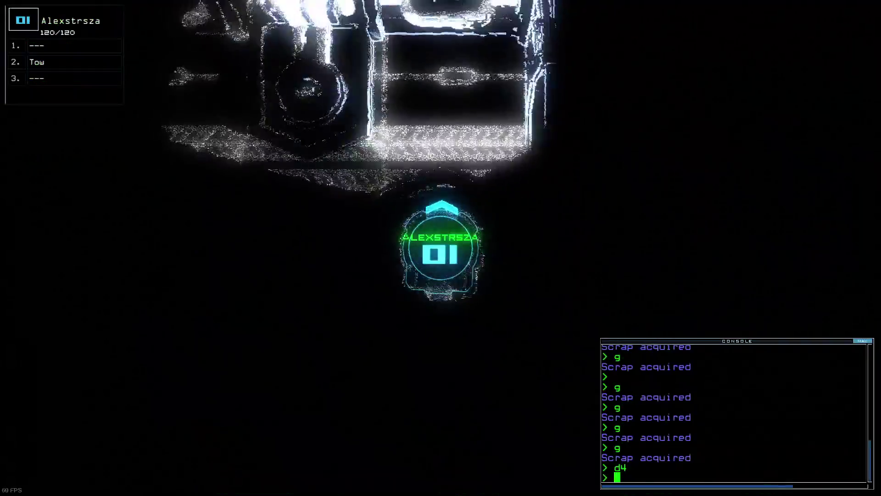
{"action": "type", "text": "time"}
{"action": "key", "text": "Return"}
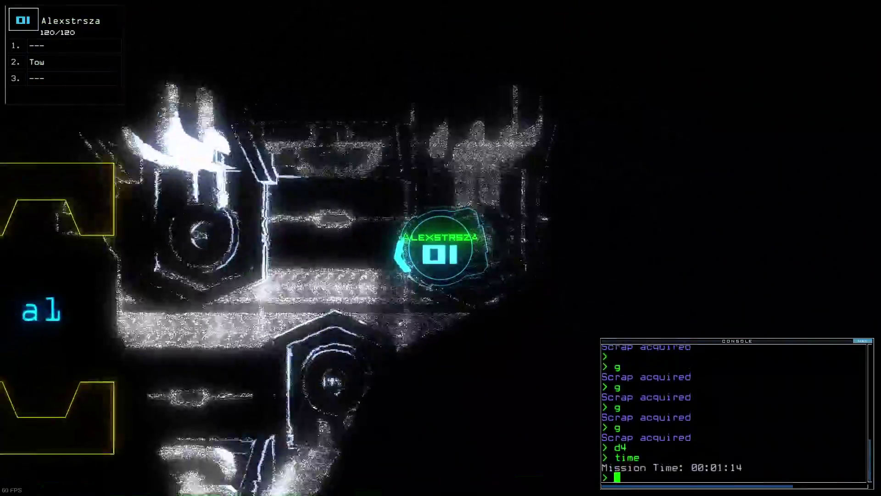
Drive drone 01 through a1 to the Ship Surveyor, tow it, and send it to r1
{"action": "key", "text": "Left"}
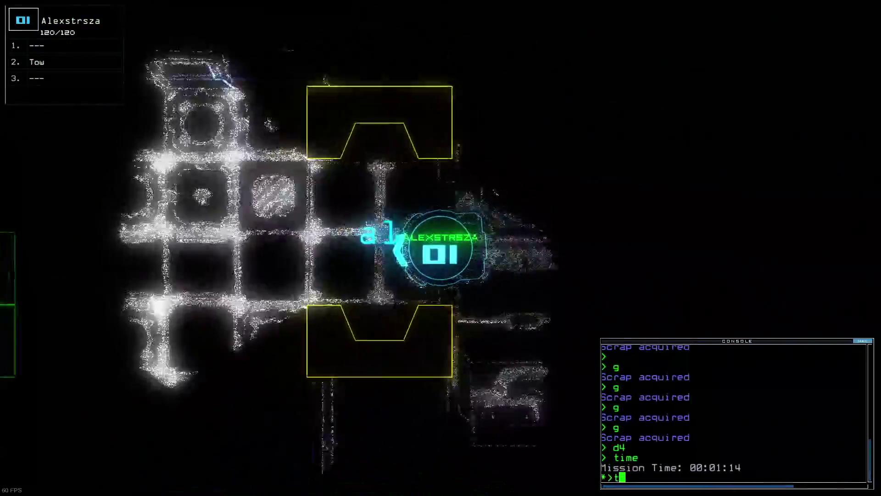
{"action": "type", "text": "to"}
{"action": "key", "text": "Down"}
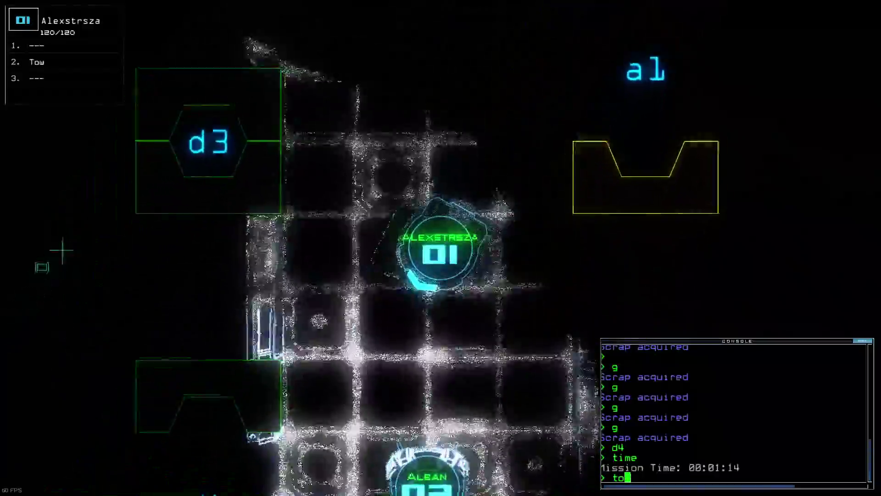
{"action": "key", "text": "Left"}
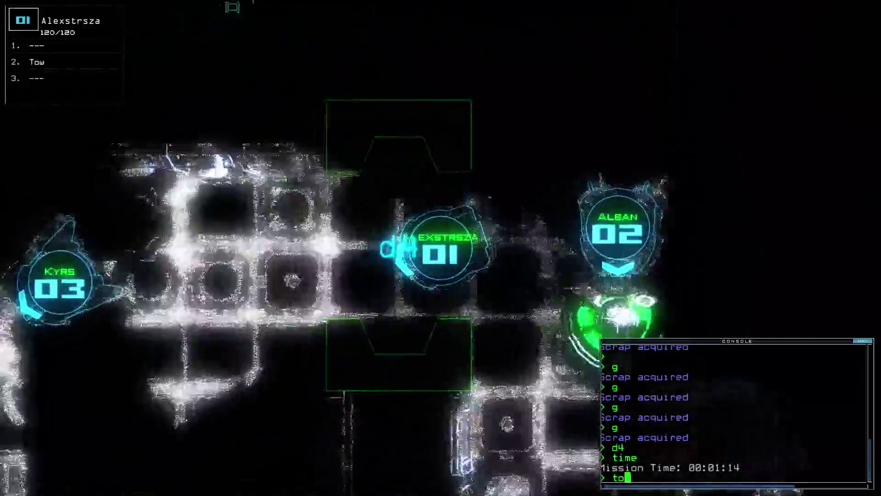
{"action": "key", "text": "Left"}
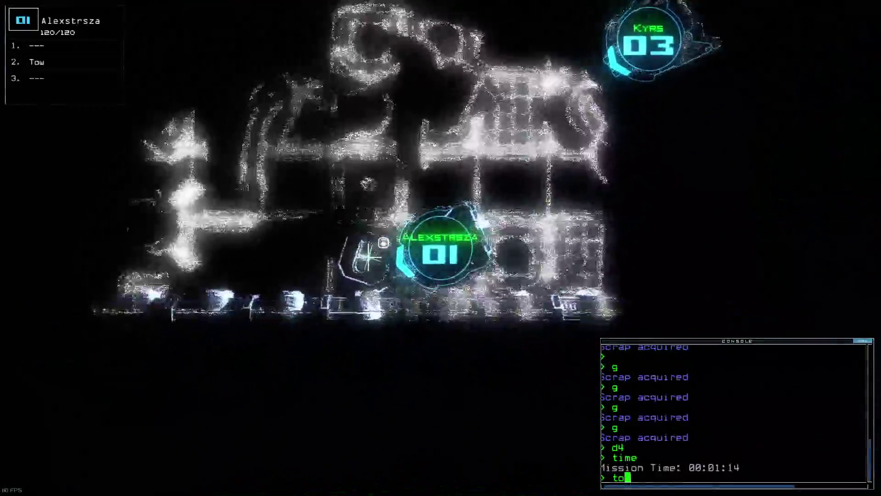
{"action": "type", "text": "w"}
{"action": "key", "text": "Return"}
{"action": "type", "text": "back"}
{"action": "key", "text": "Return"}
{"action": "key", "text": "3"}
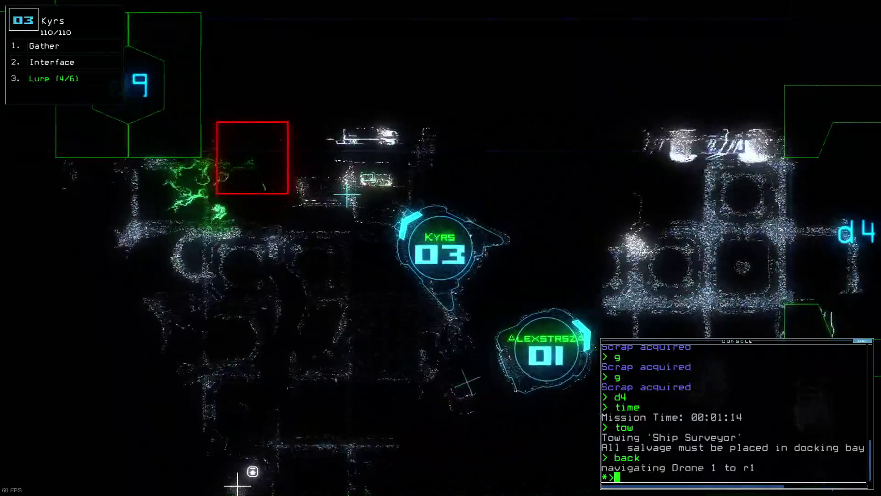
{"action": "type", "text": "interface"}
Run drone 03's room interface, revealing three rooms, and steer drone 03 around
{"action": "key", "text": "Return"}
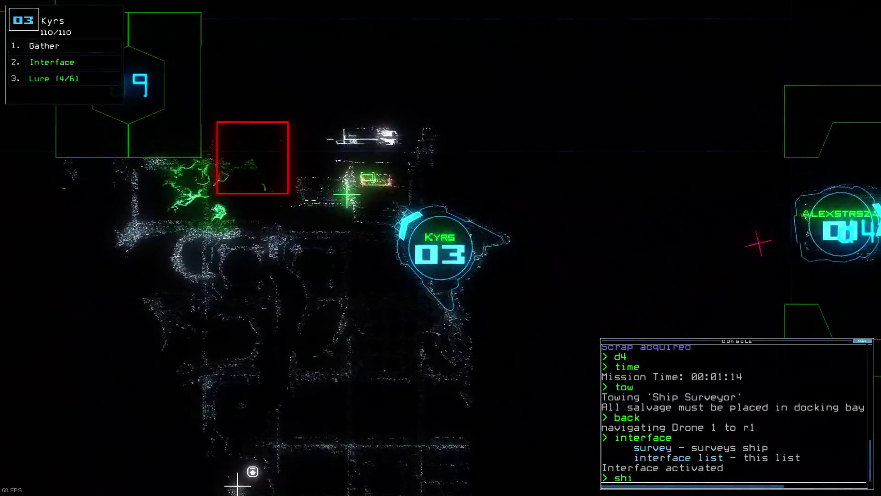
{"action": "key", "text": "Escape"}
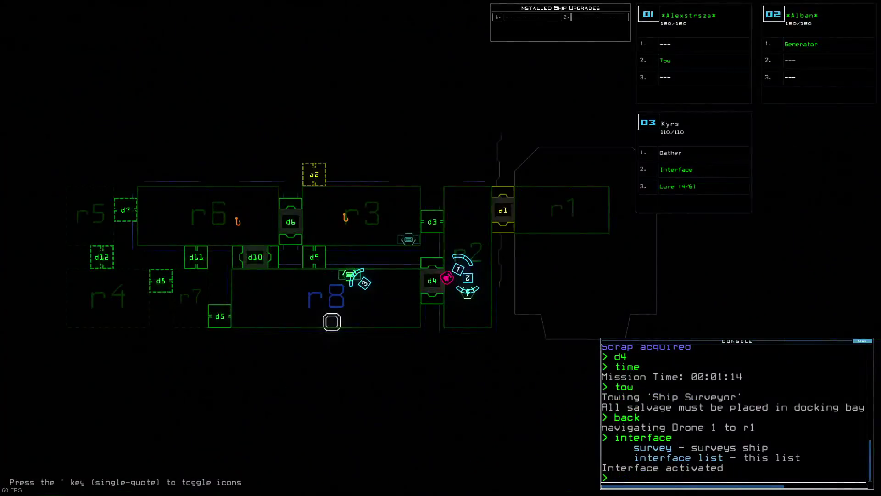
{"action": "key", "text": "3"}
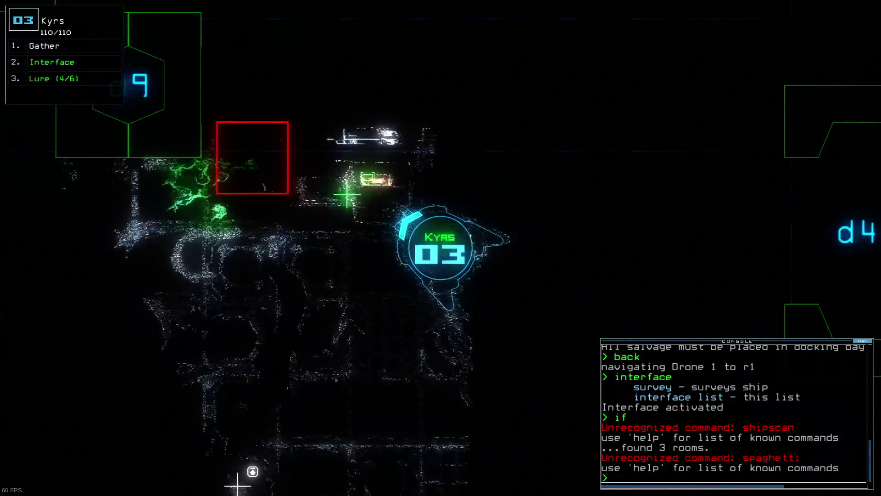
{"action": "key", "text": "Down"}
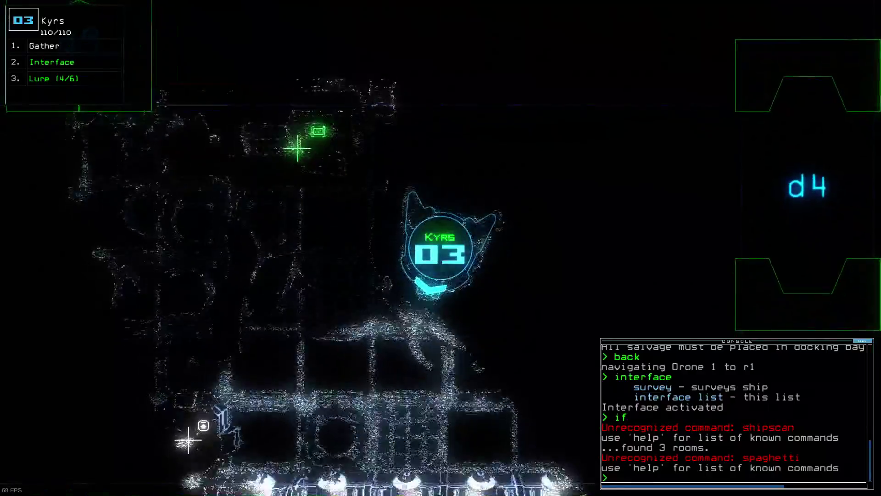
{"action": "key", "text": "Left"}
{"action": "key", "text": "Up"}
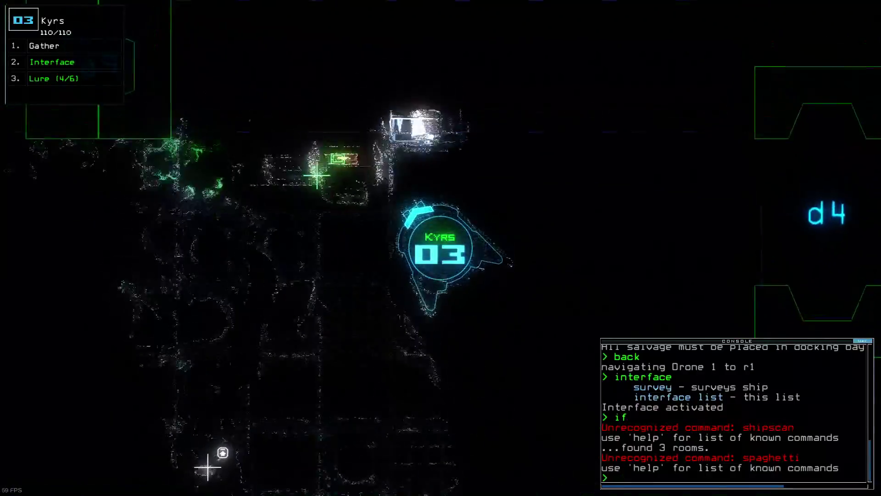
{"action": "key", "text": "Down"}
Disconnect drone 03 from the interface and confirm the time reads 00:01:45
{"action": "key", "text": "Tab"}
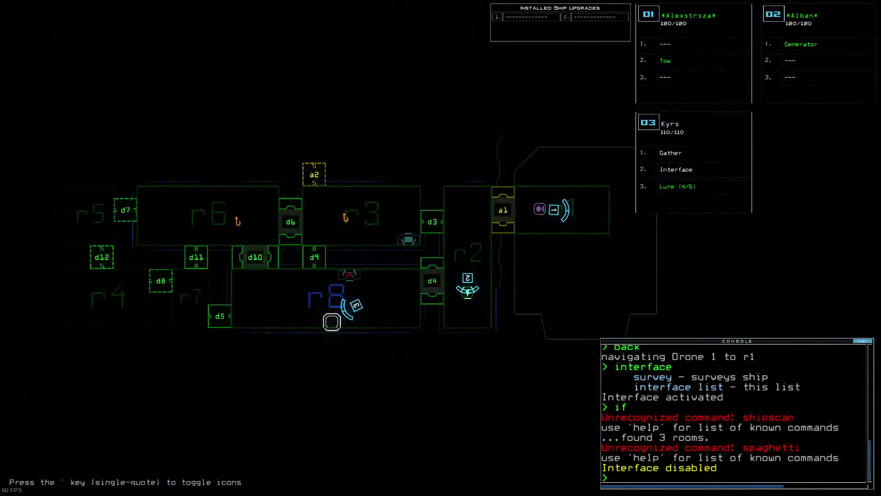
{"action": "key", "text": "Tab"}
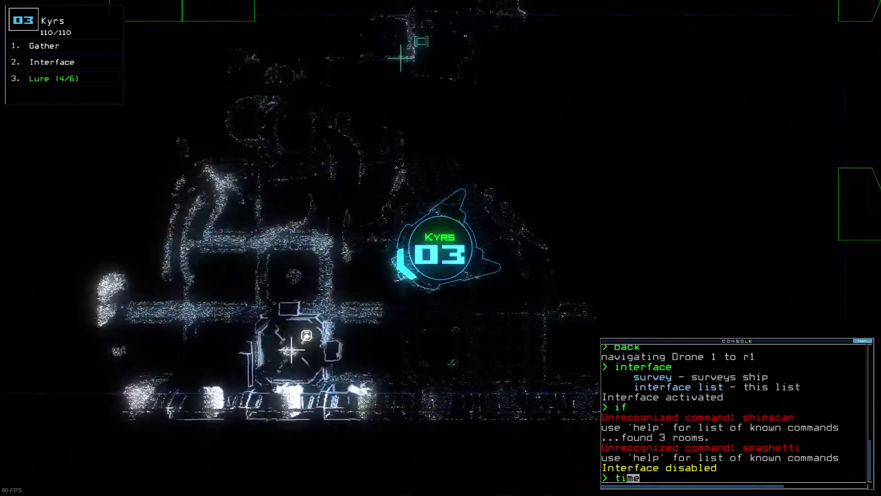
{"action": "key", "text": "Return"}
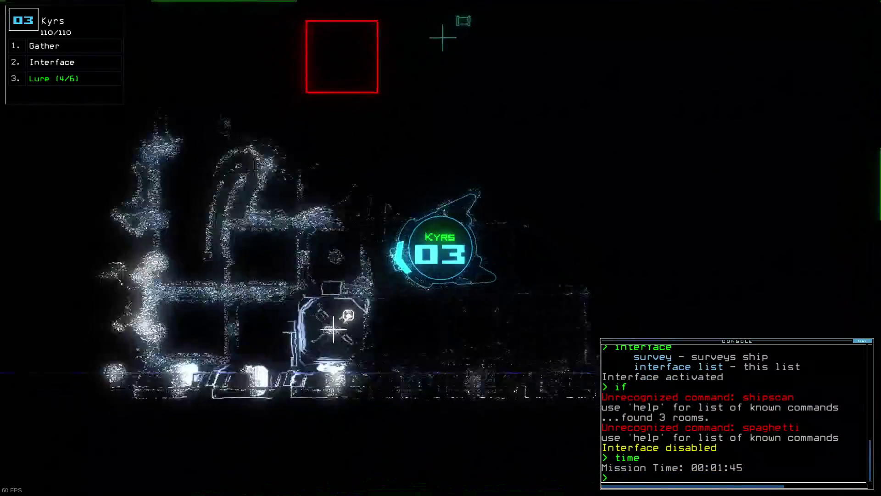
Shut off the generator with drone 02, stop drone 01 towing, and check the time
{"action": "key", "text": "2"}
{"action": "key", "text": "Up"}
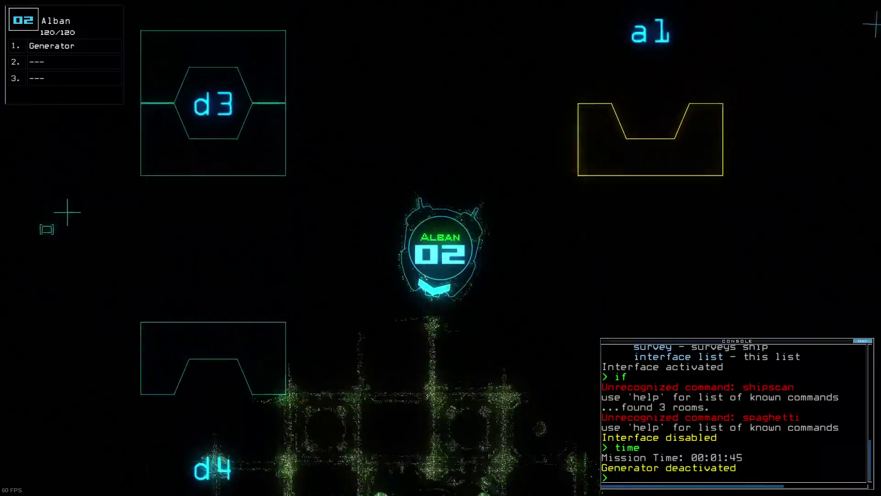
{"action": "key", "text": "Right"}
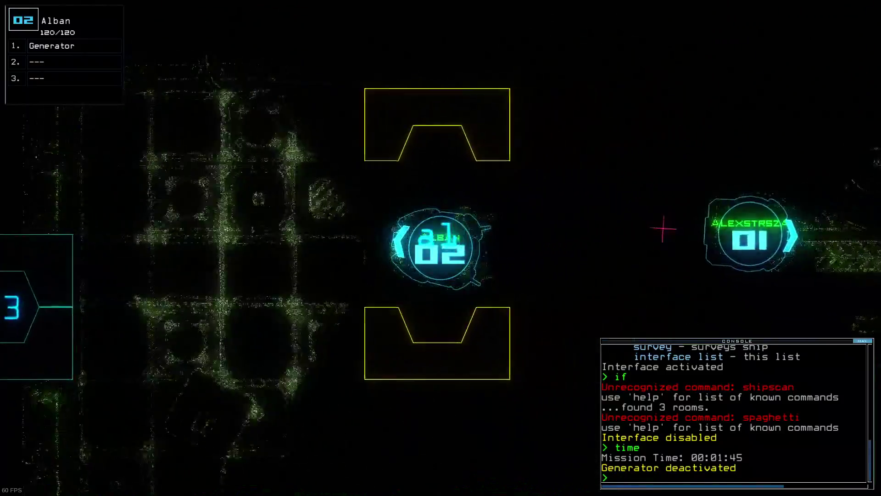
{"action": "type", "text": "1tow"}
{"action": "key", "text": "Return"}
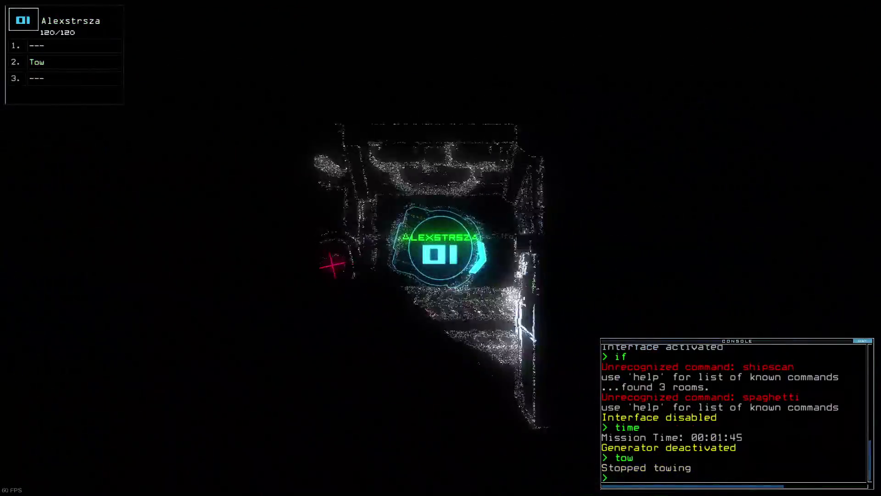
{"action": "type", "text": "2"}
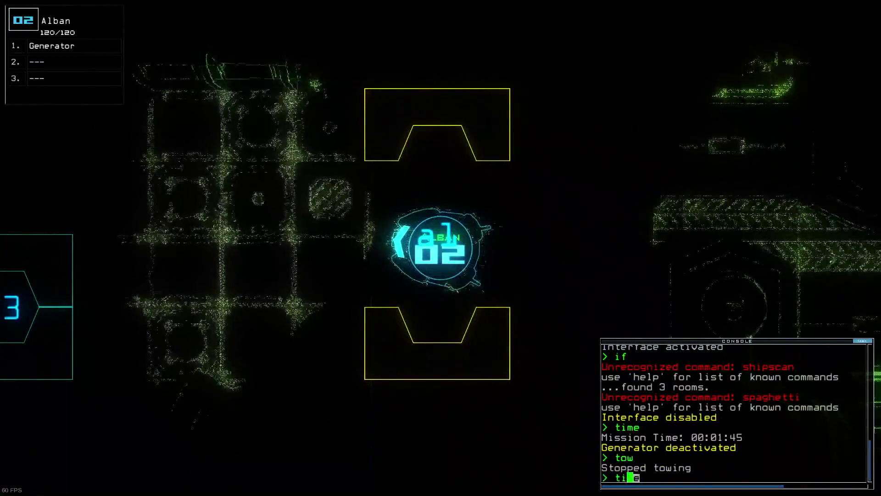
{"action": "type", "text": "me"}
{"action": "key", "text": "Return"}
Drive drone 03 right and up-right to reveal new rooms
{"action": "key", "text": "3"}
{"action": "key", "text": "Tab"}
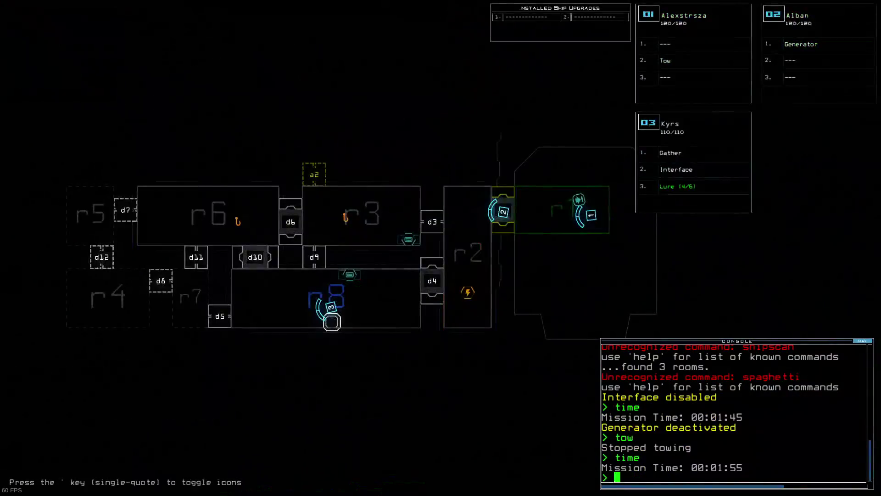
{"action": "key", "text": "Tab"}
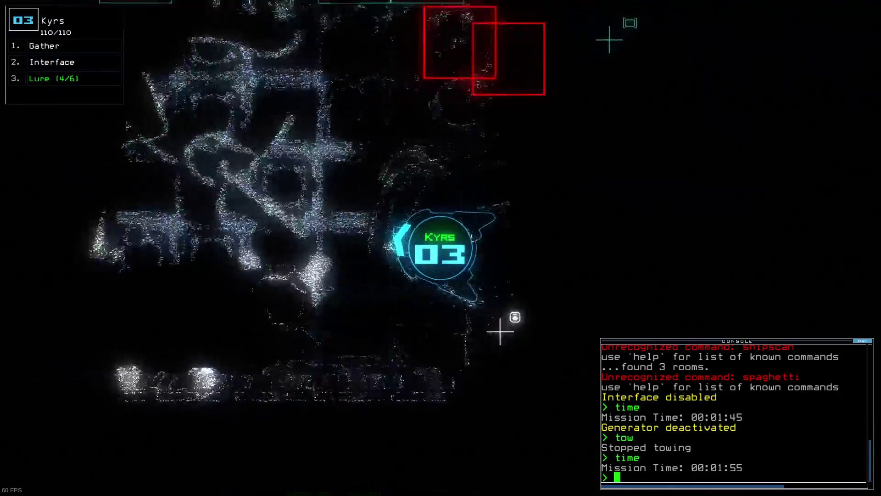
{"action": "key", "text": "Right"}
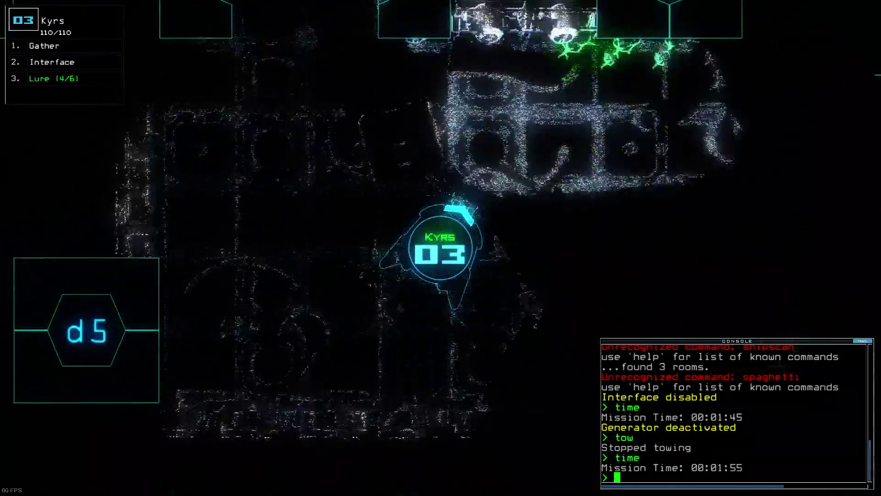
{"action": "key", "text": "Up"}
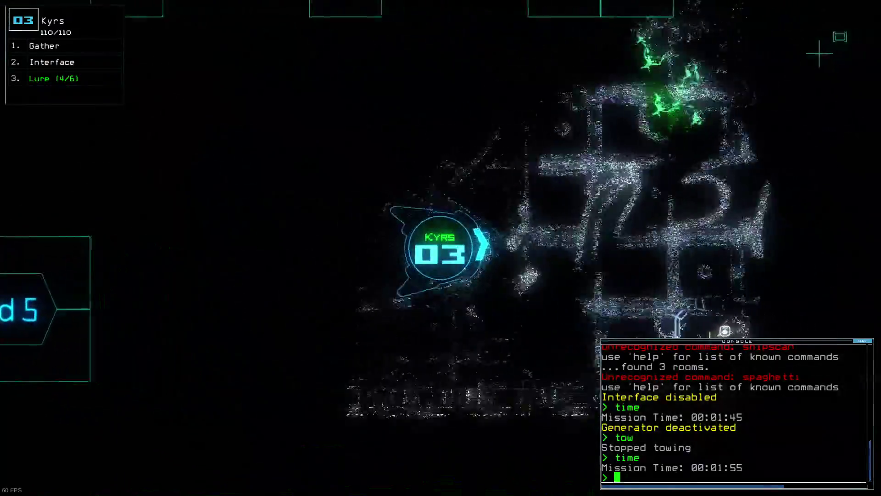
{"action": "type", "text": "time"}
Confirm the time reads 00:02:05 and move drone 02 down toward door d4
{"action": "key", "text": "Return"}
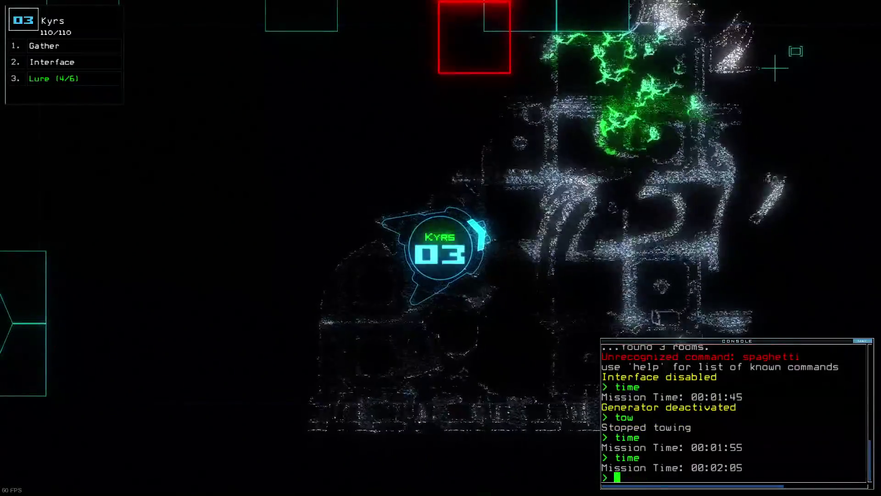
{"action": "key", "text": "2"}
{"action": "key", "text": "Down"}
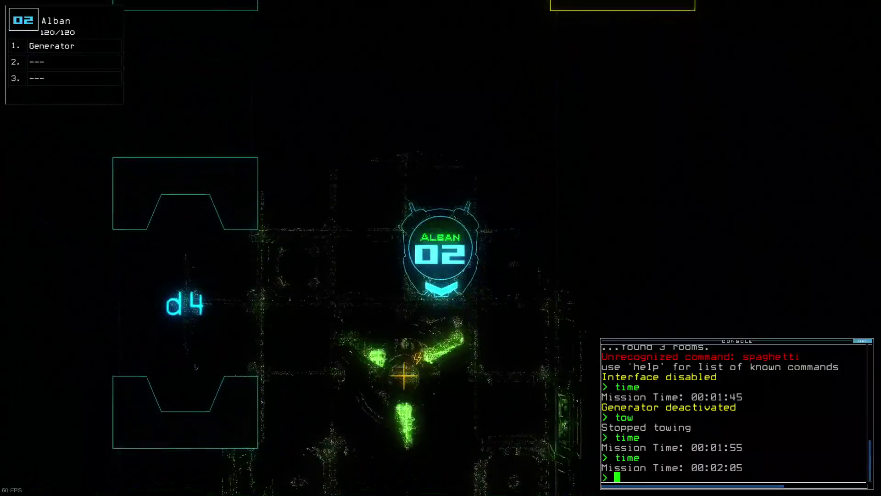
{"action": "type", "text": "ge"}
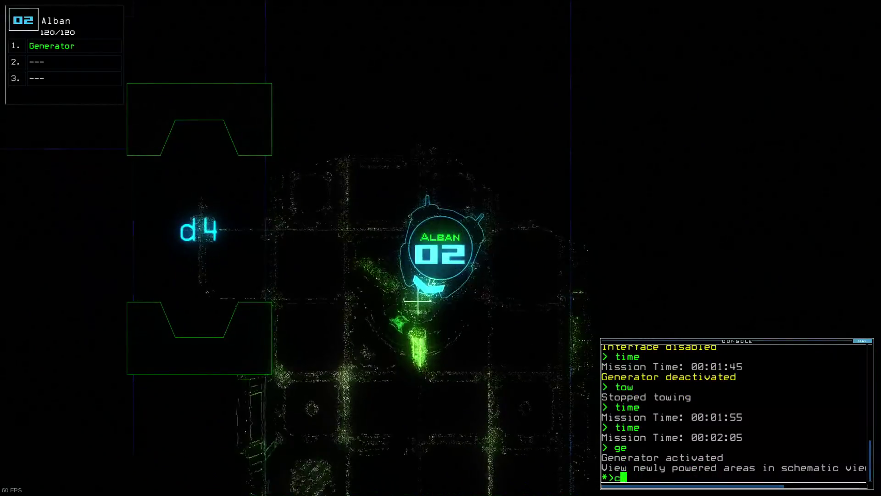
{"action": "type", "text": "ccc"}
Close the doors around drones 02 and 03, then open door d6
{"action": "key", "text": "Return"}
{"action": "key", "text": "Tab"}
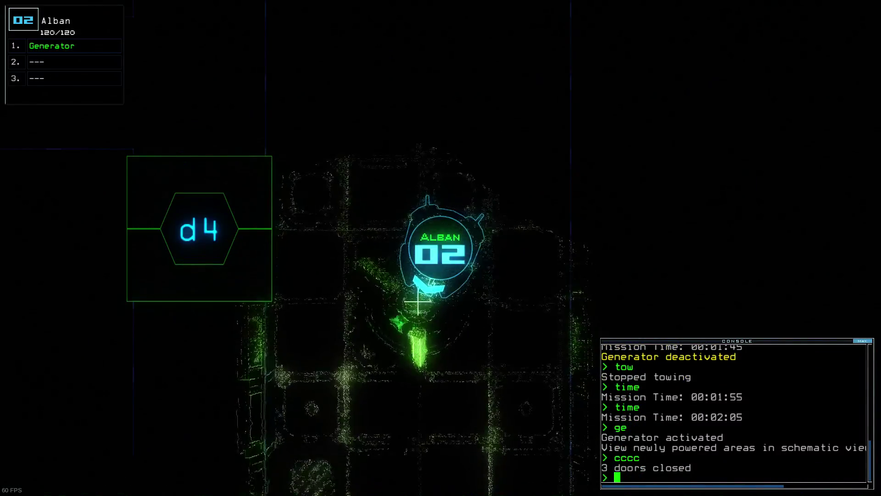
{"action": "key", "text": "Tab"}
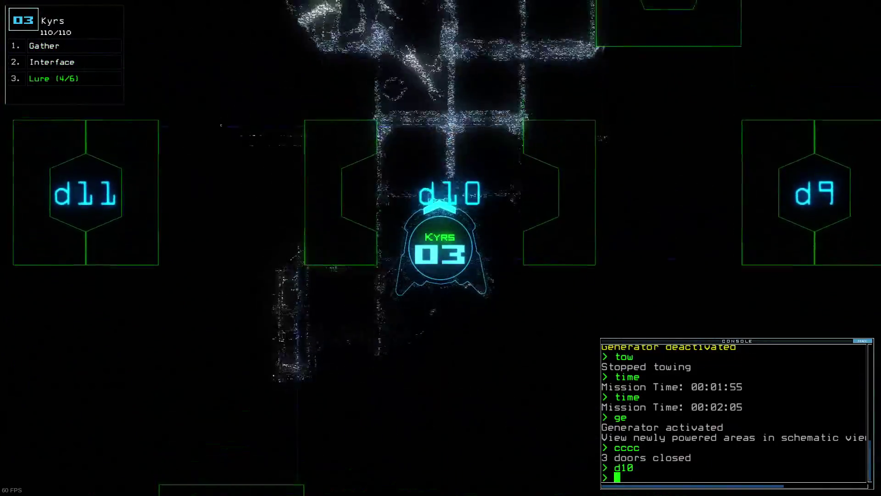
{"action": "type", "text": "cccc"}
{"action": "key", "text": "Return"}
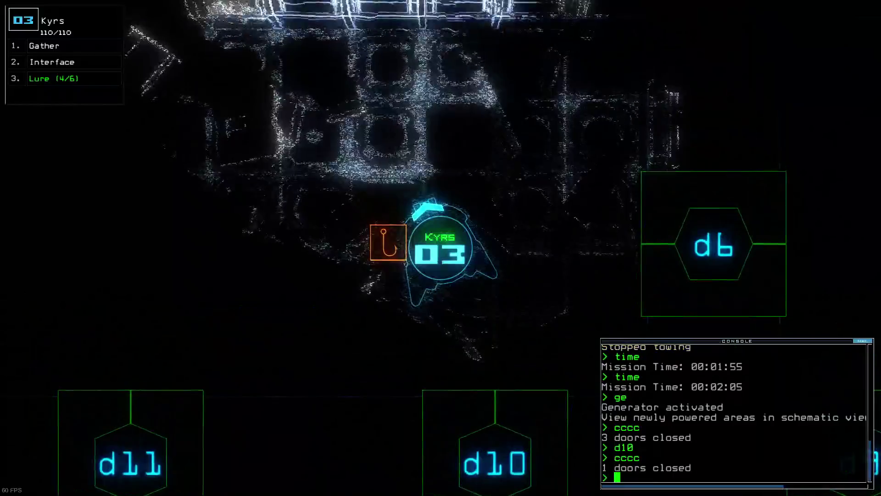
{"action": "key", "text": "Tab"}
{"action": "key", "text": "Tab"}
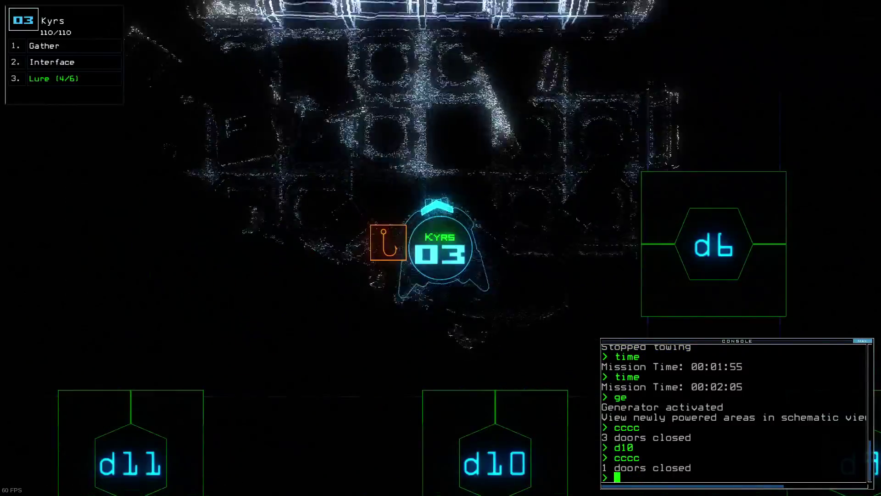
{"action": "type", "text": "d6"}
{"action": "key", "text": "Return"}
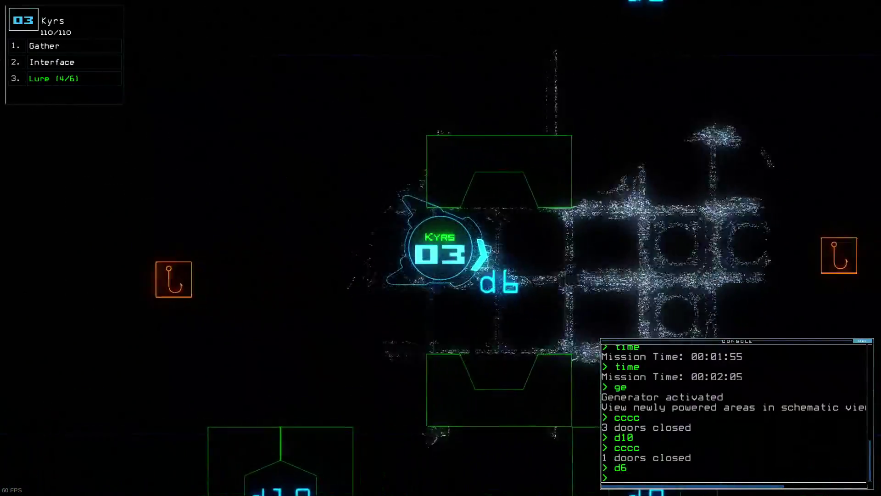
{"action": "type", "text": "pickup"}
Pick up two lures with drone 03 and drop one in room r6
{"action": "key", "text": "Return"}
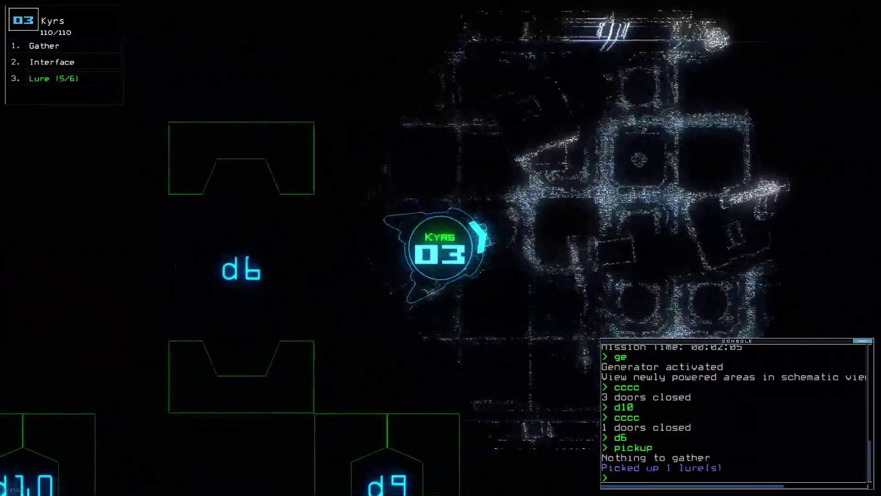
{"action": "key", "text": "Left"}
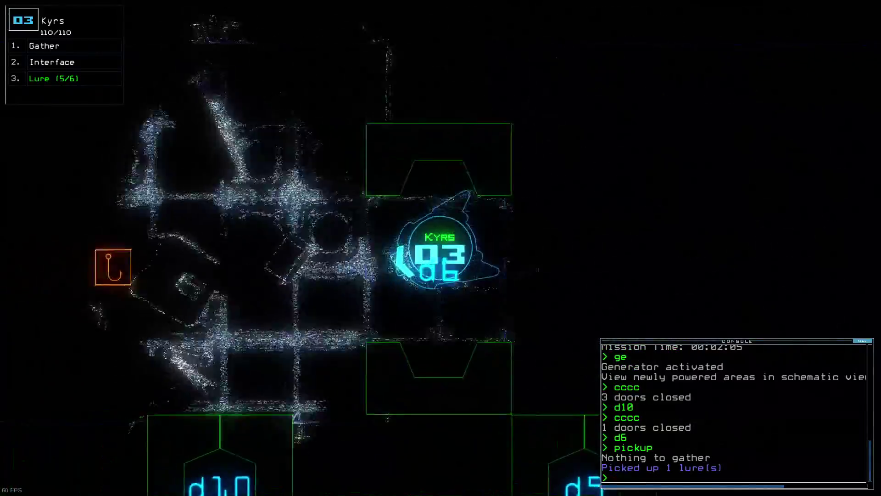
{"action": "type", "text": "time"}
{"action": "key", "text": "Return"}
{"action": "type", "text": "p"}
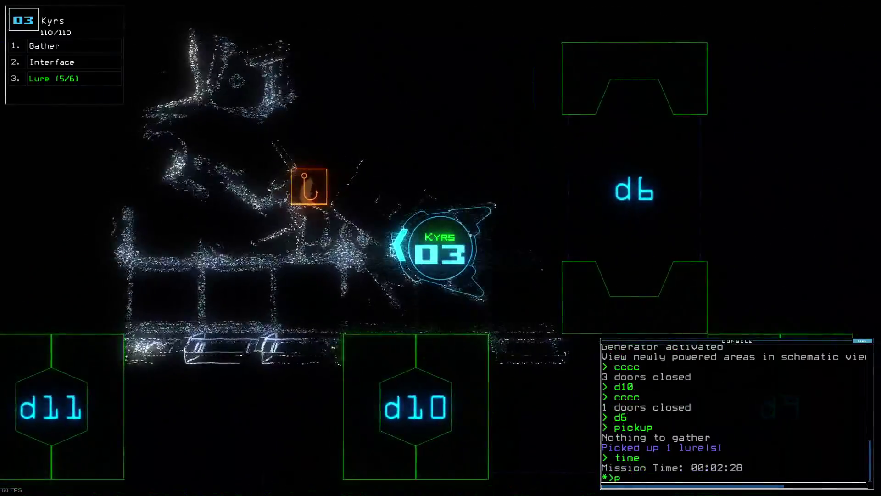
{"action": "type", "text": "ickup"}
{"action": "key", "text": "Return"}
{"action": "type", "text": "lu"}
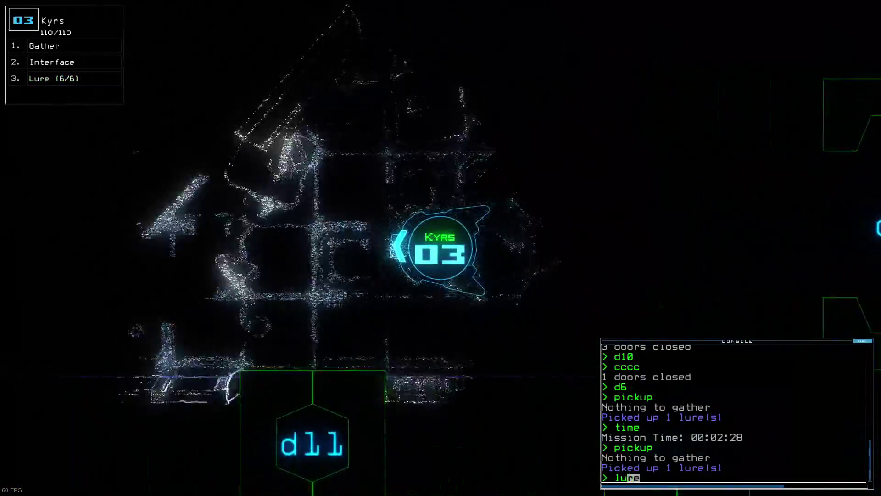
{"action": "key", "text": "Return"}
{"action": "key", "text": "Tab"}
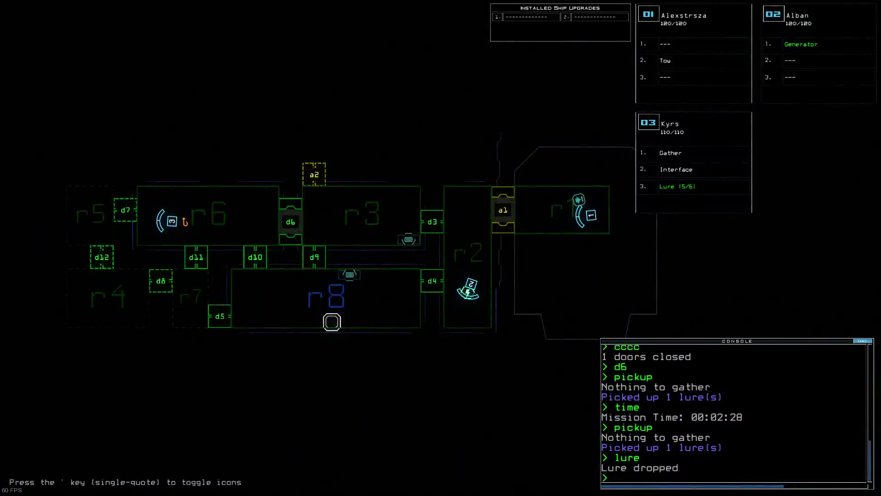
{"action": "key", "text": "Tab"}
{"action": "type", "text": "d7"}
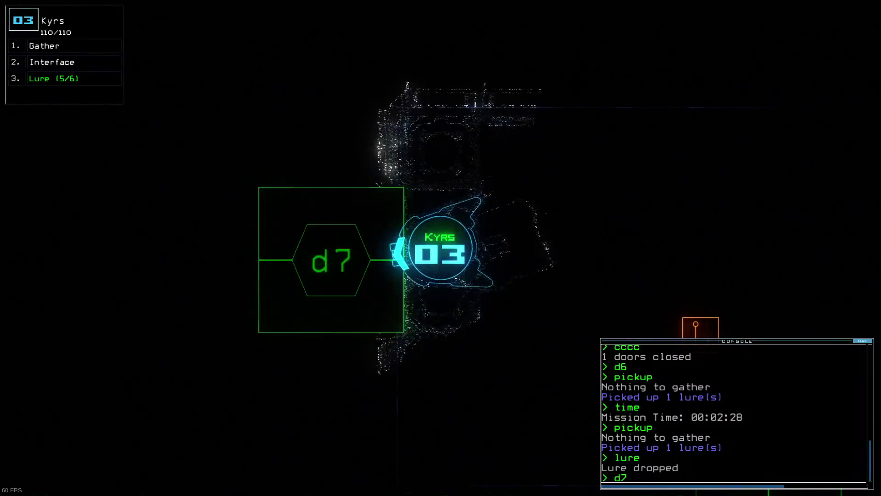
Open and close door d7 as drone 03 passes, then confirm time 00:02:45
{"action": "key", "text": "Return"}
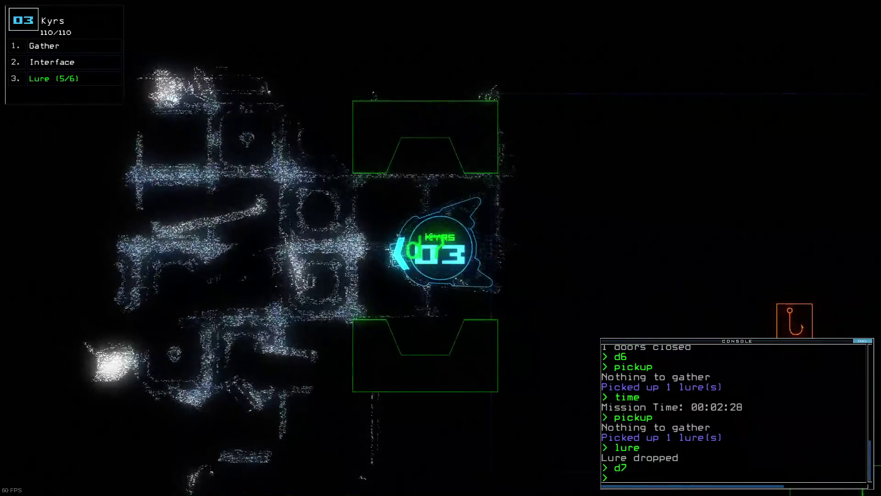
{"action": "key", "text": "Tab"}
{"action": "key", "text": "Tab"}
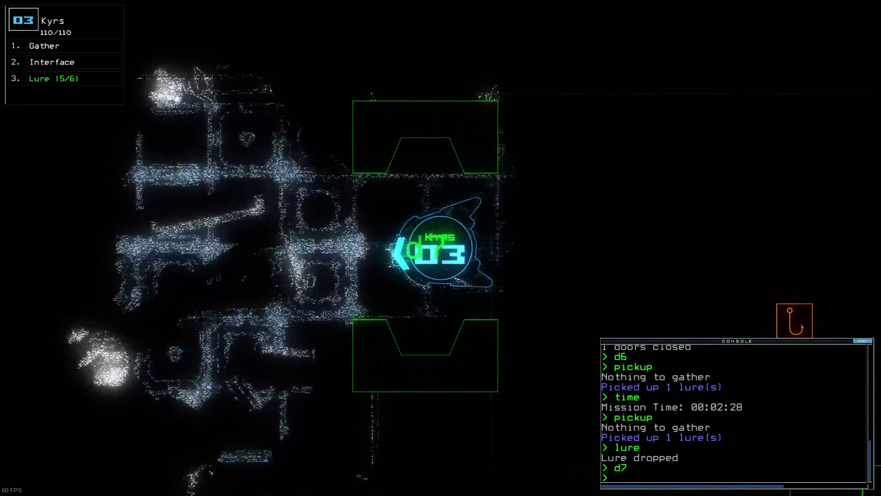
{"action": "key", "text": "Left"}
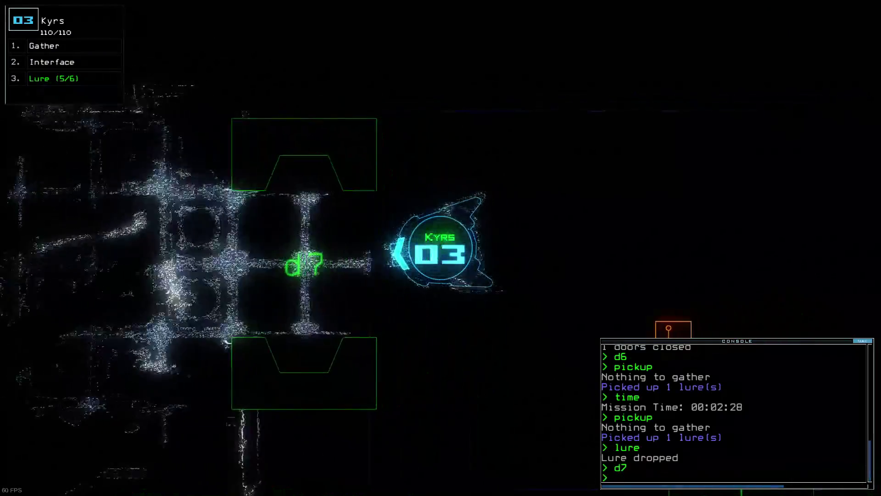
{"action": "key", "text": "Return"}
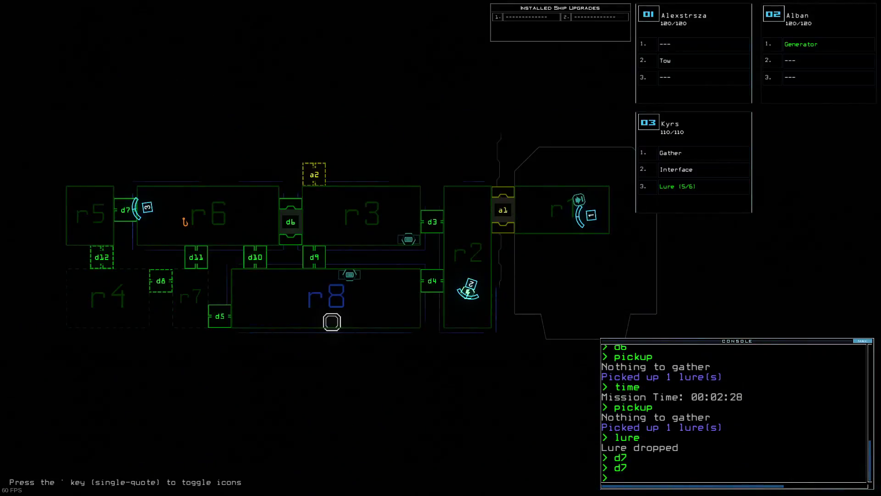
{"action": "key", "text": "Tab"}
{"action": "key", "text": "Right"}
{"action": "type", "text": "t"}
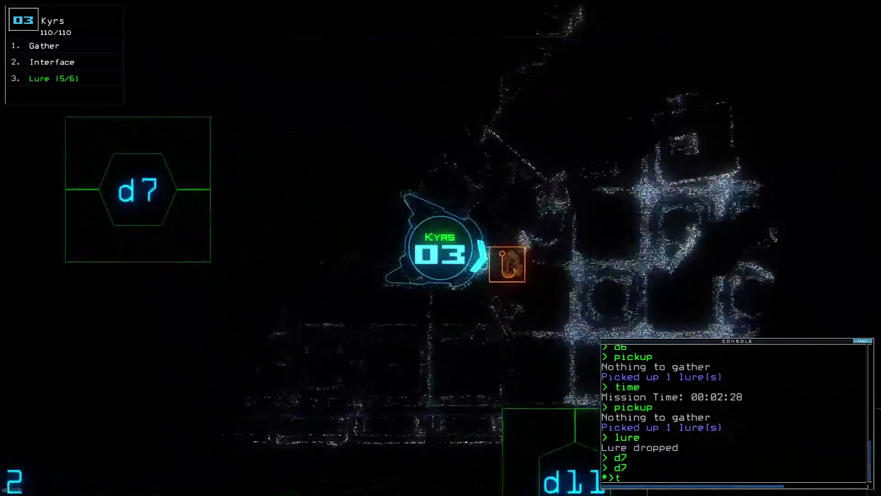
{"action": "type", "text": "ime"}
{"action": "key", "text": "Return"}
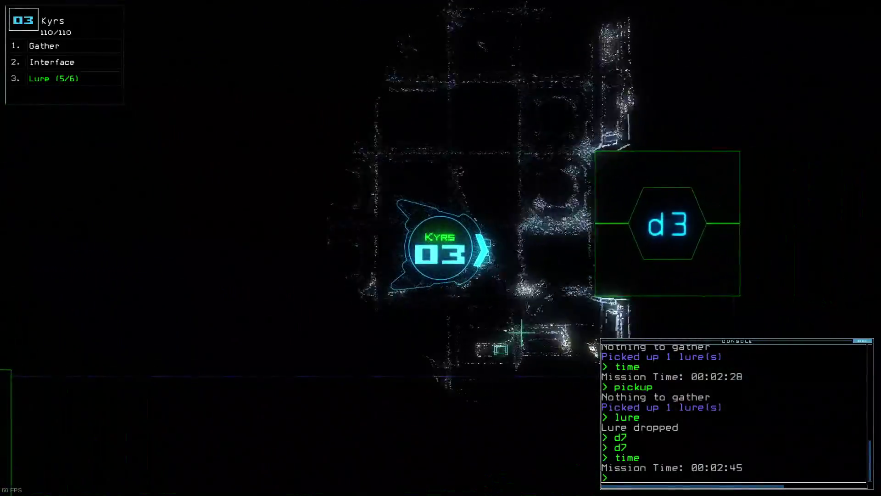
Toggle ship and Kyrs defenses, then drive Kyrs through the opened door d7
{"action": "key", "text": "Return"}
{"action": "type", "text": "def"}
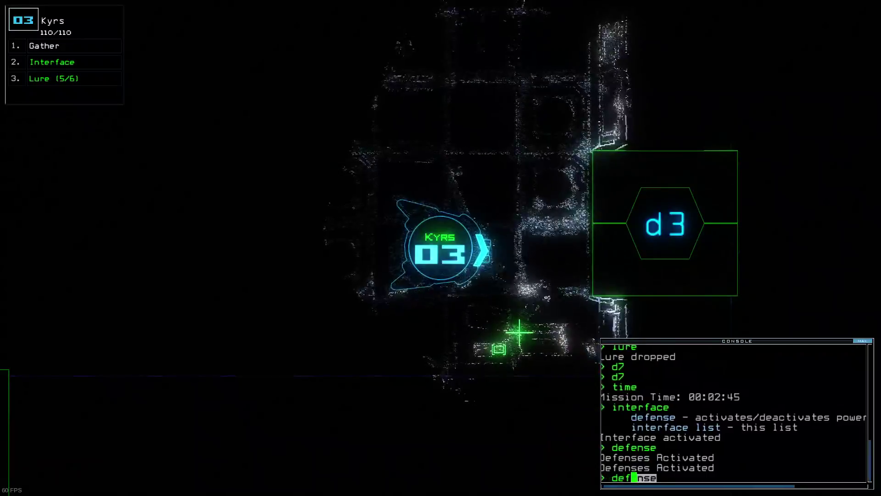
{"action": "type", "text": "ense"}
{"action": "key", "text": "Return"}
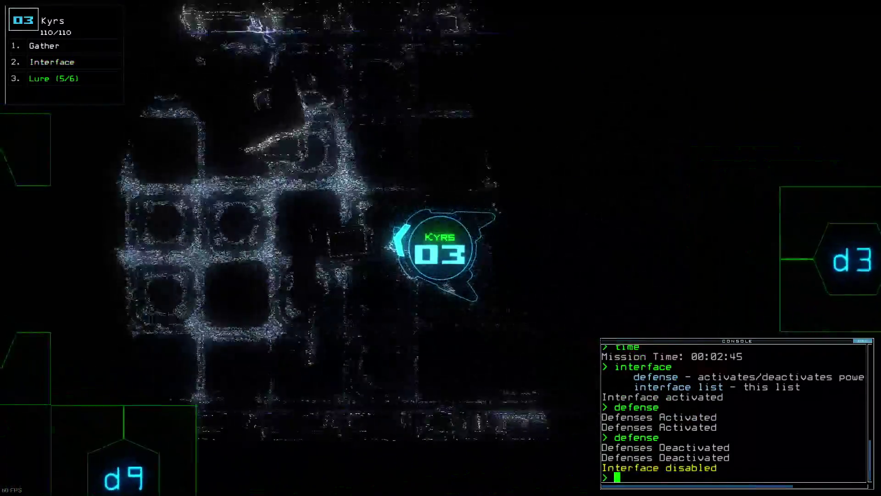
{"action": "type", "text": "time"}
{"action": "key", "text": "Return"}
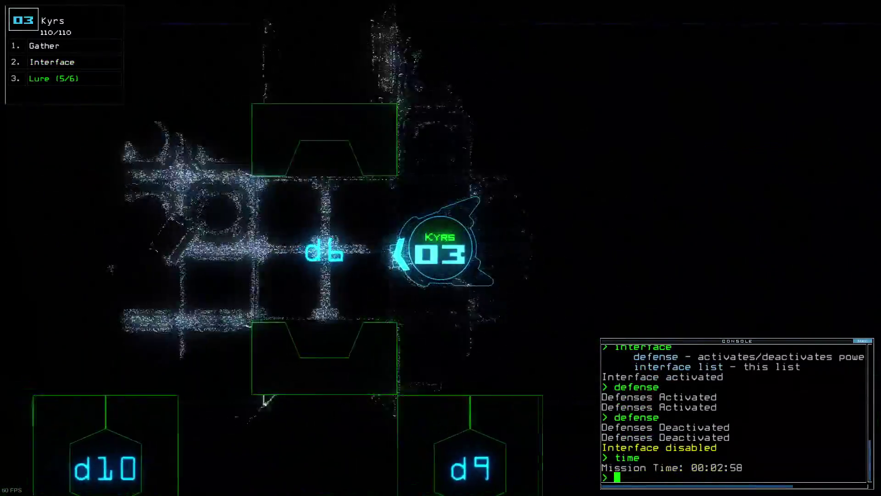
{"action": "key", "text": "Left"}
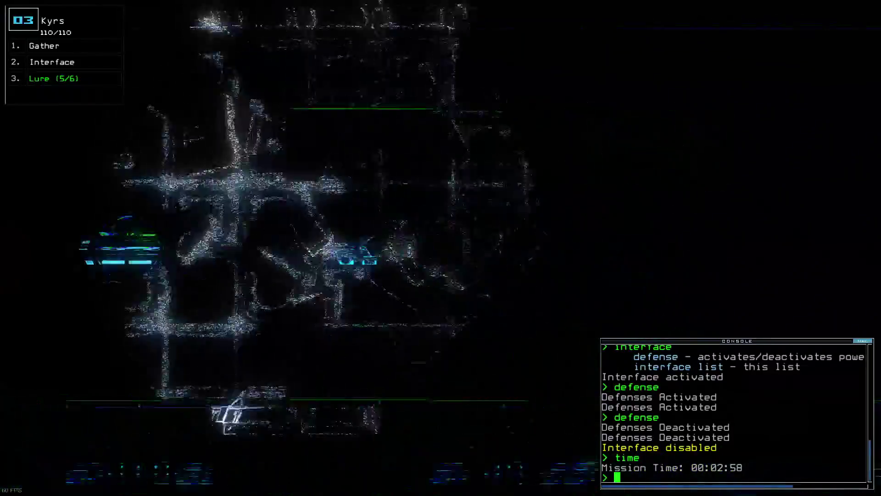
{"action": "key", "text": "Right"}
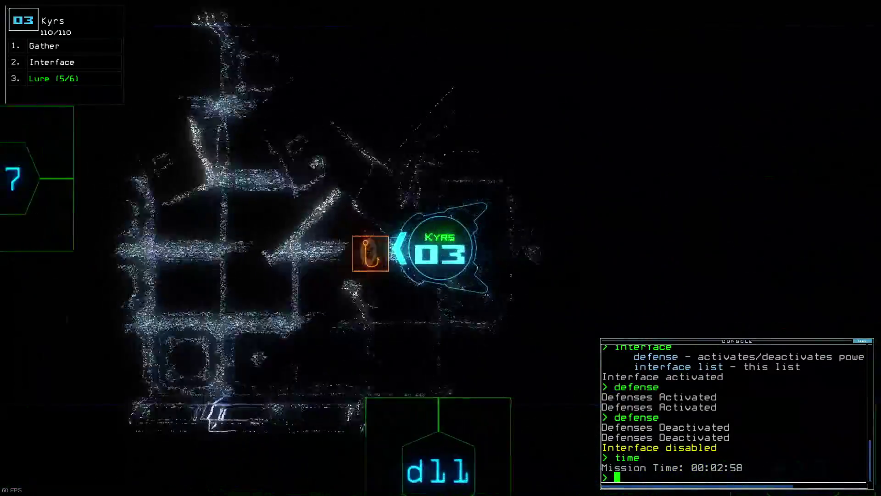
{"action": "key", "text": "Left"}
{"action": "type", "text": "d"}
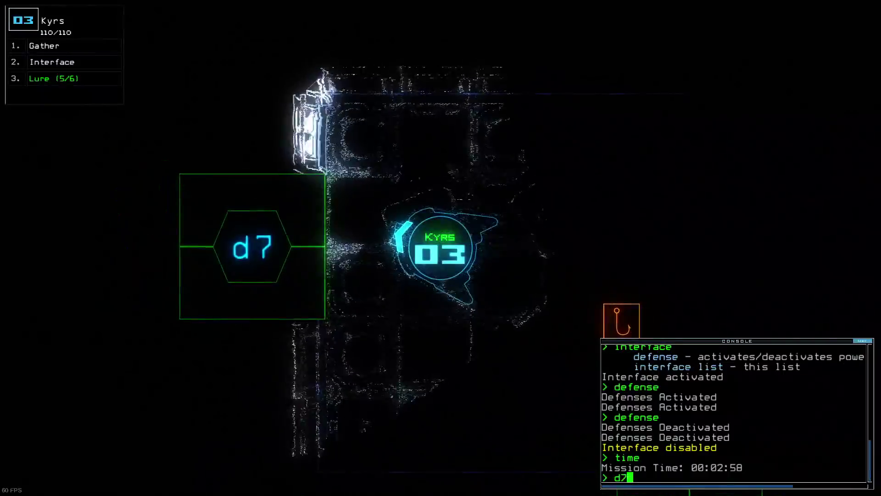
{"action": "key", "text": "Return"}
{"action": "key", "text": "Left"}
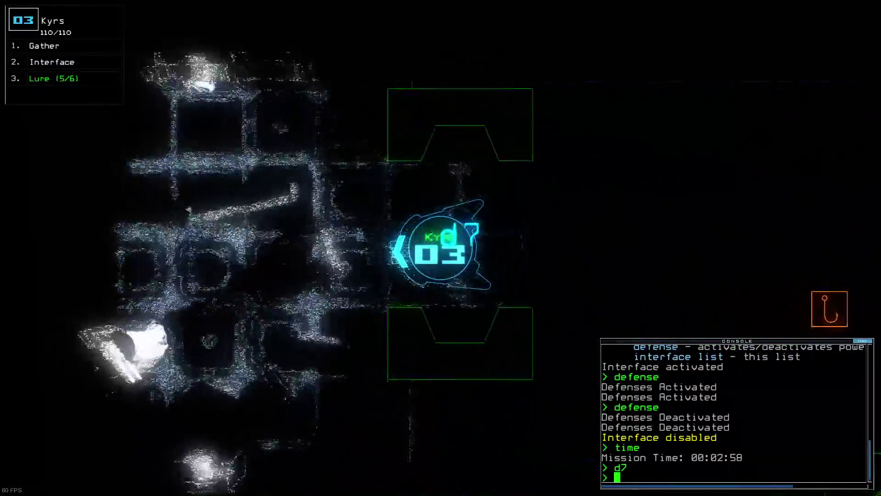
Have Kyrs drop a lure in the room, back away, and open door d12
{"action": "key", "text": "Up"}
{"action": "key", "text": "Right"}
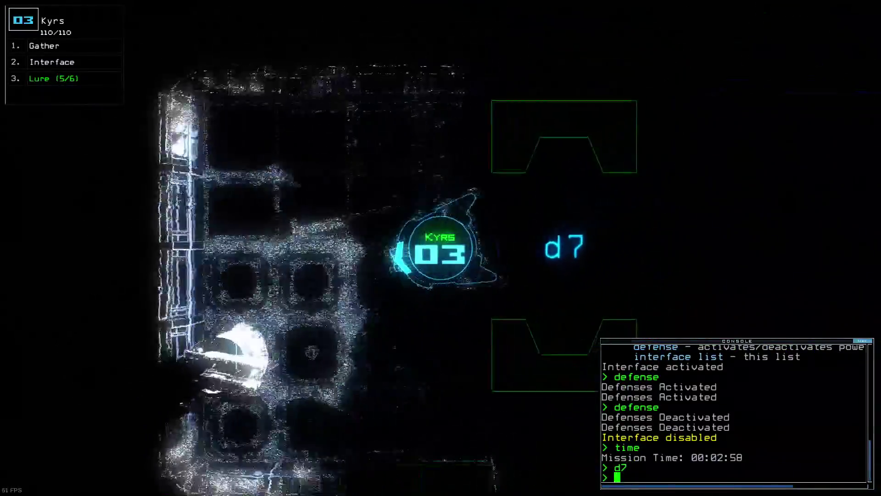
{"action": "type", "text": "lure"}
{"action": "key", "text": "Return"}
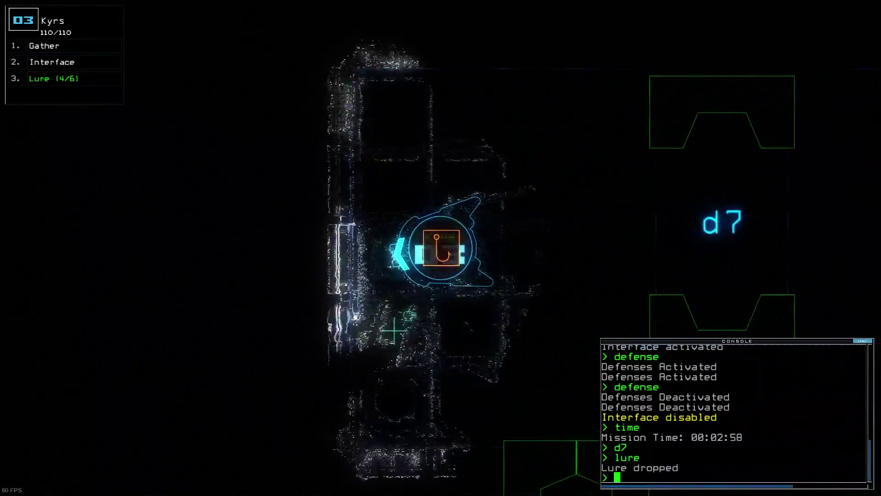
{"action": "key", "text": "Right"}
{"action": "key", "text": "Down"}
{"action": "type", "text": "d1"}
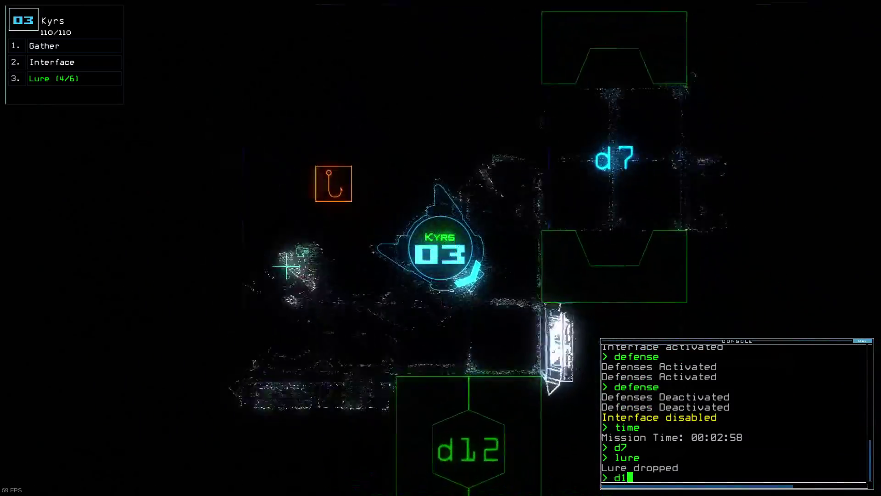
{"action": "key", "text": "Down"}
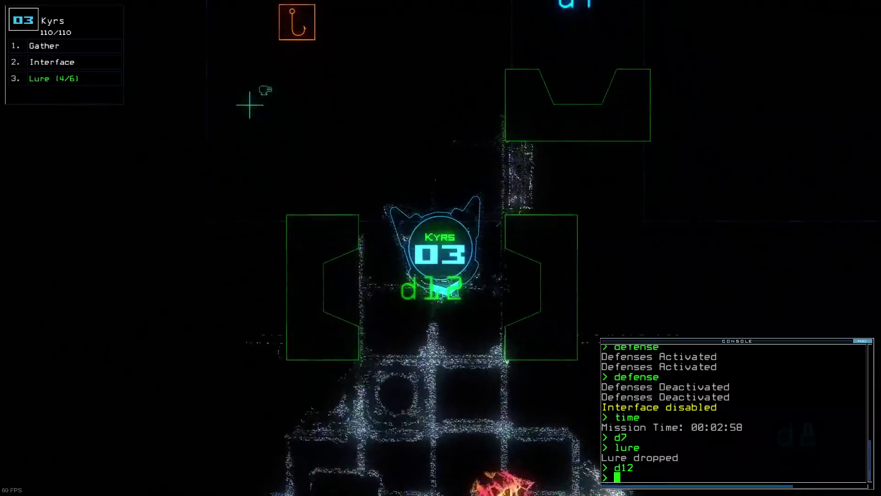
Seal the three nearby doors and have Kyrs pick up a nearby lure
{"action": "key", "text": "Up"}
{"action": "key", "text": "Right"}
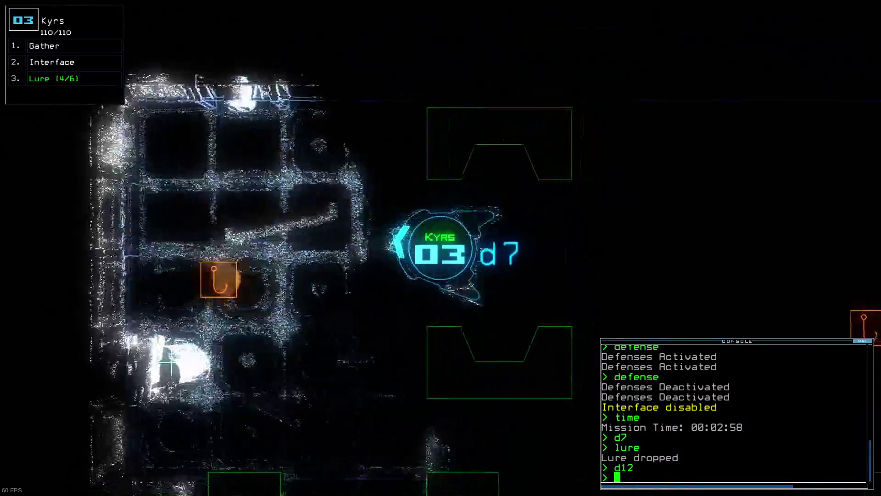
{"action": "key", "text": "Left"}
{"action": "type", "text": "cccc"}
{"action": "key", "text": "Return"}
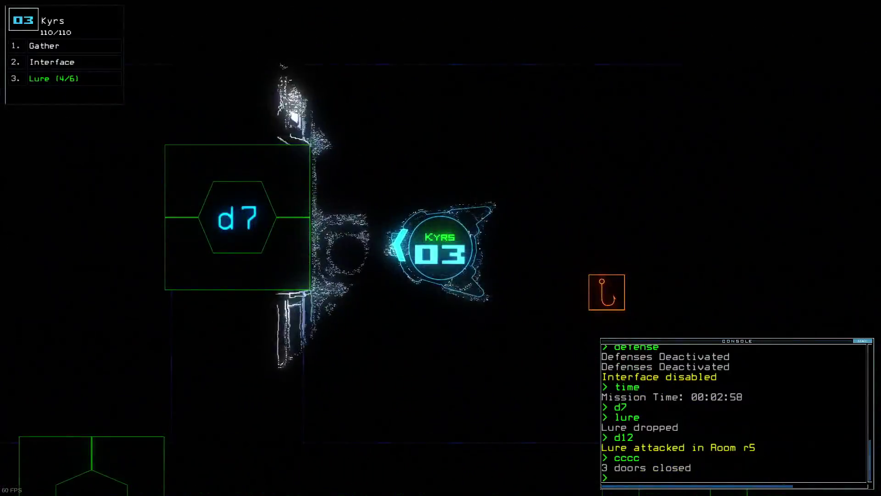
{"action": "type", "text": "pickup"}
{"action": "key", "text": "Return"}
{"action": "key", "text": "Tab"}
{"action": "key", "text": "Tab"}
Drop another lure, open door d11, and start gathering fuel in the room beyond
{"action": "key", "text": "Up"}
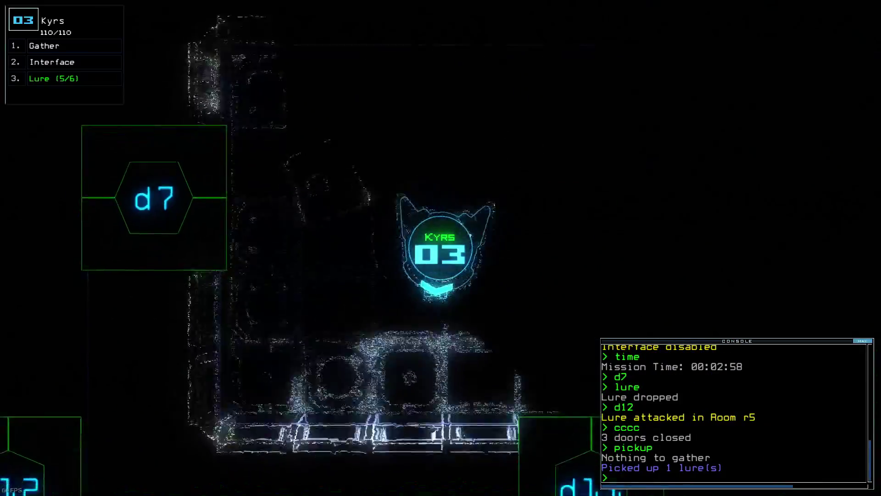
{"action": "key", "text": "Right"}
{"action": "type", "text": "ly"}
{"action": "key", "text": "Return"}
{"action": "type", "text": "lure"}
{"action": "key", "text": "Return"}
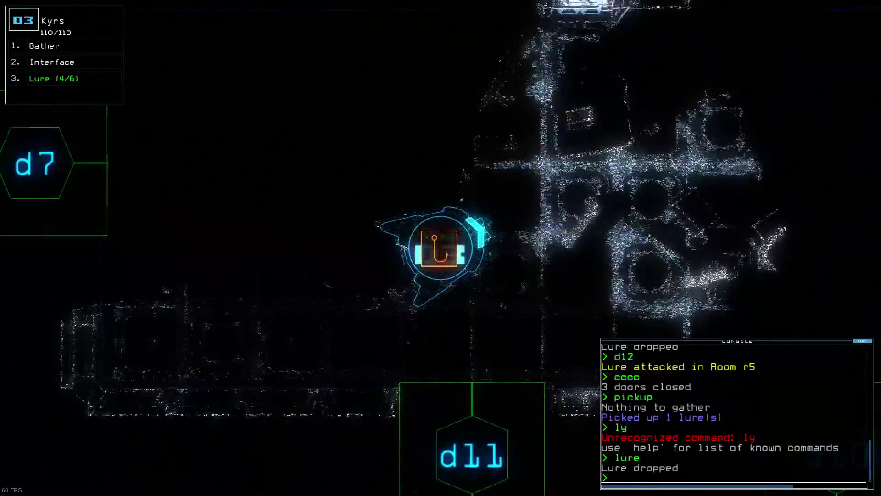
{"action": "type", "text": "d11"}
{"action": "key", "text": "Return"}
{"action": "key", "text": "Down"}
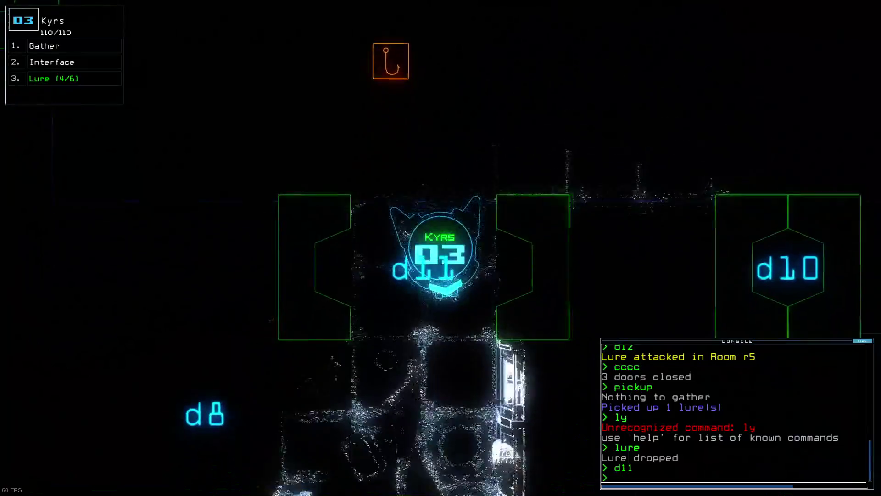
{"action": "key", "text": "Down"}
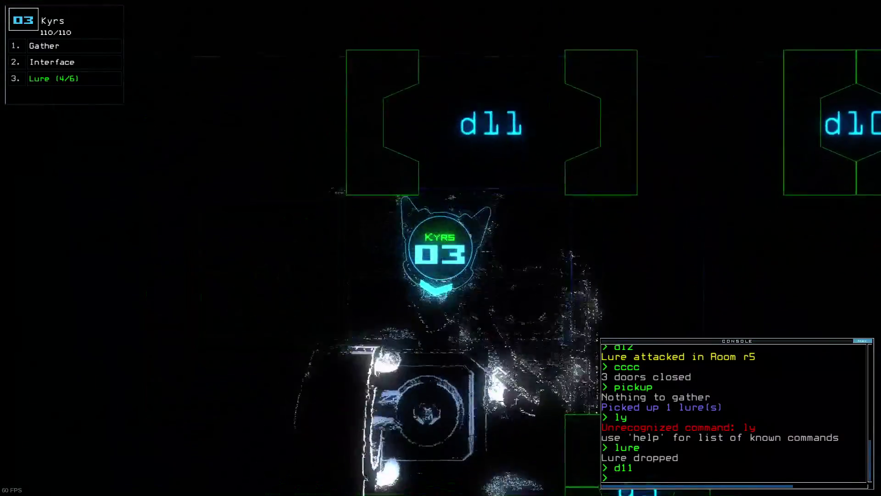
{"action": "type", "text": "g"}
{"action": "key", "text": "Return"}
{"action": "type", "text": "me"}
Drop a lure with Kyrs and open door d8
{"action": "key", "text": "Return"}
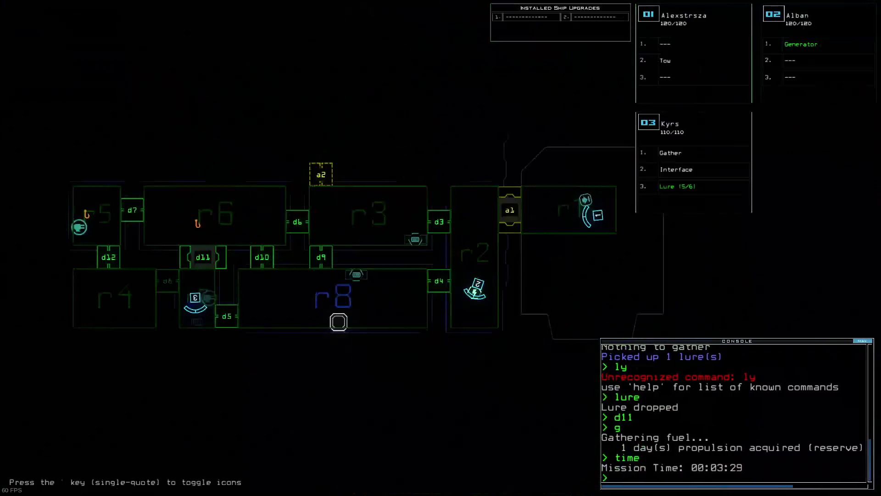
{"action": "key", "text": "Tab"}
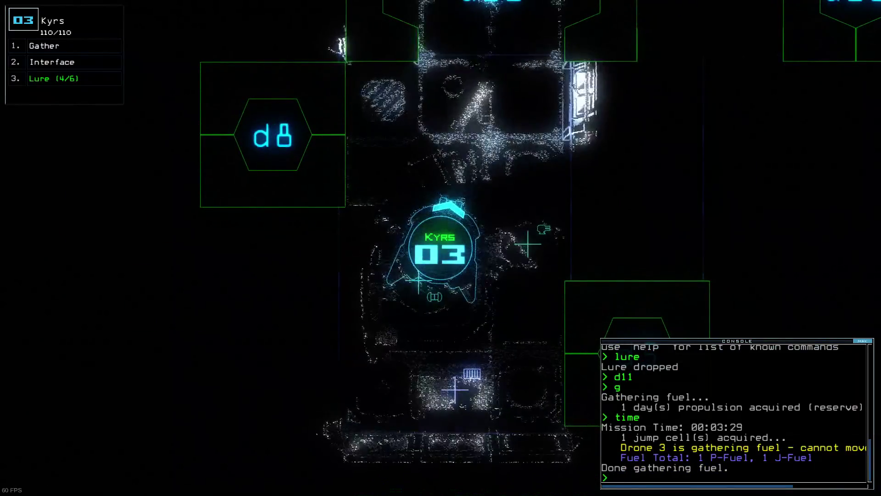
{"action": "key", "text": "Return"}
{"action": "type", "text": "d8"}
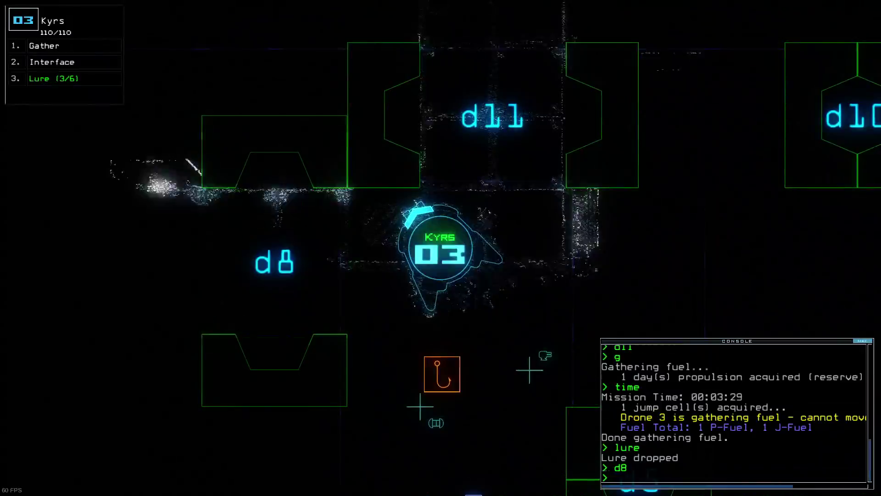
{"action": "key", "text": "Return"}
{"action": "type", "text": "time"}
Pick up two lures, bringing Kyrs back to 5 of 6, and open door d6
{"action": "key", "text": "Return"}
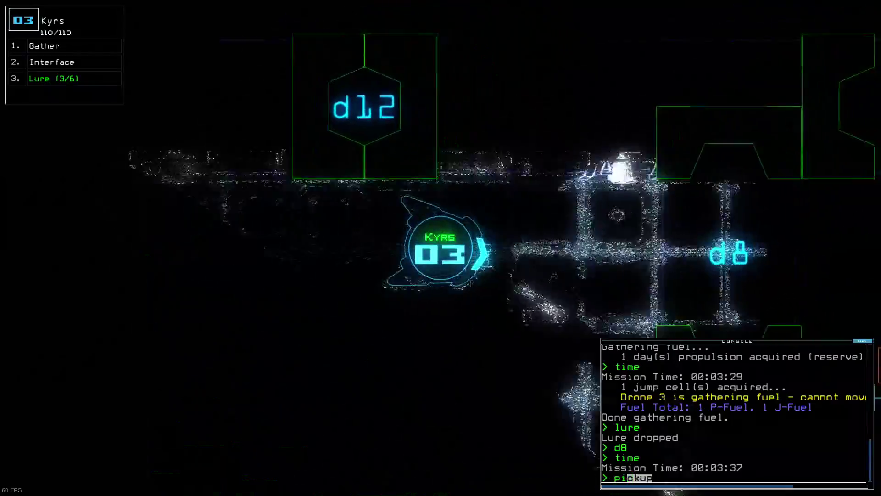
{"action": "type", "text": "pi"}
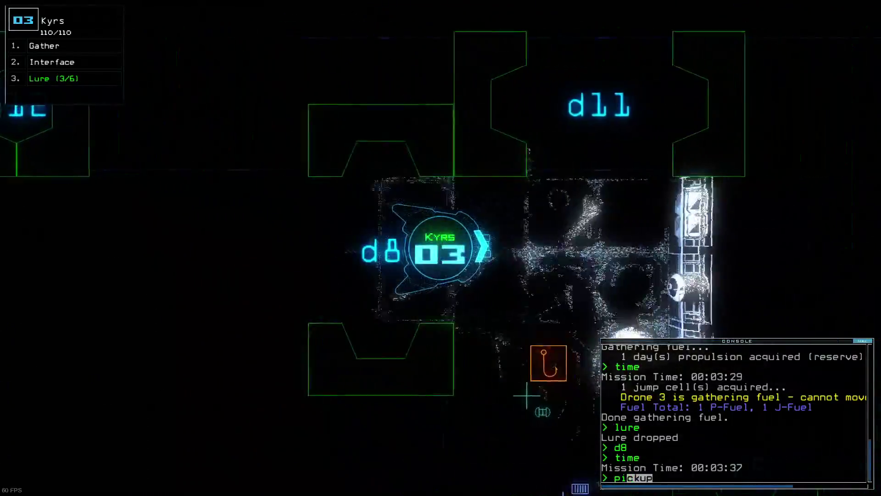
{"action": "type", "text": "ckup"}
{"action": "key", "text": "Return"}
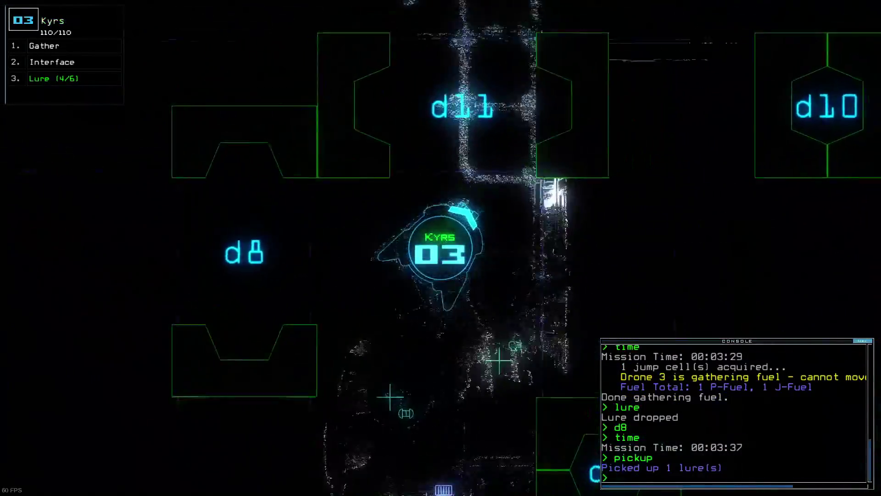
{"action": "type", "text": "pickup"}
{"action": "key", "text": "Return"}
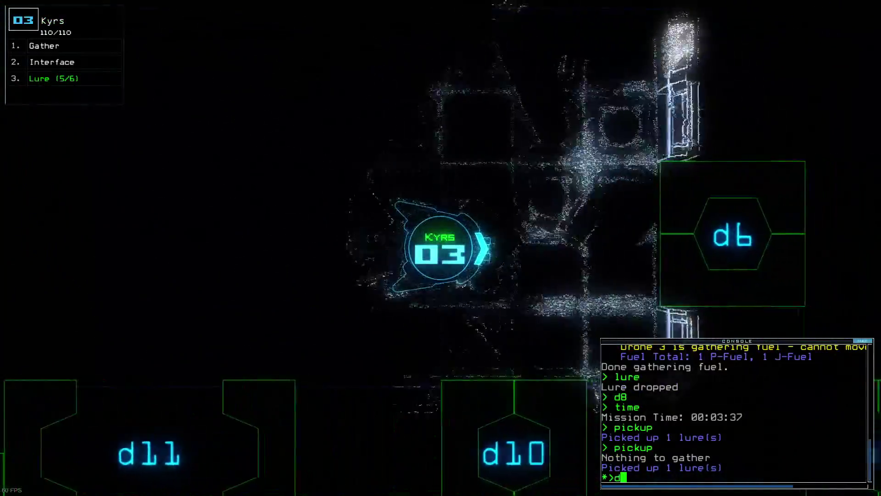
{"action": "type", "text": "6"}
{"action": "key", "text": "Return"}
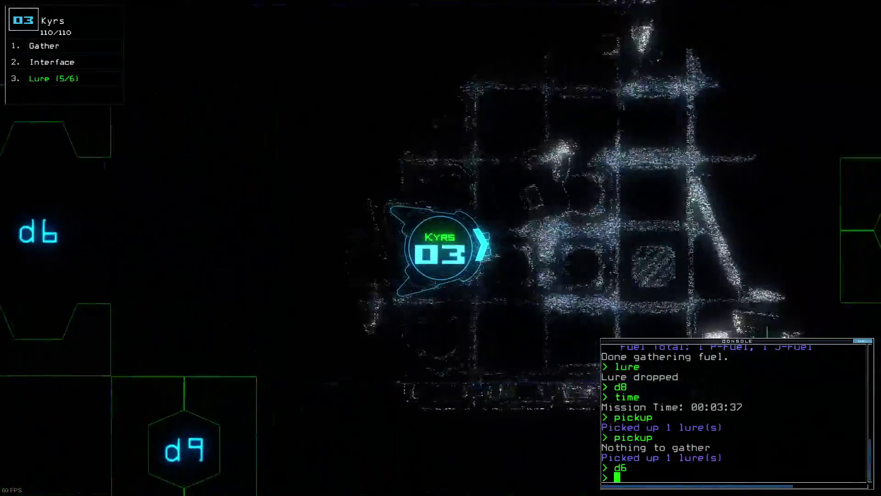
{"action": "type", "text": "end"}
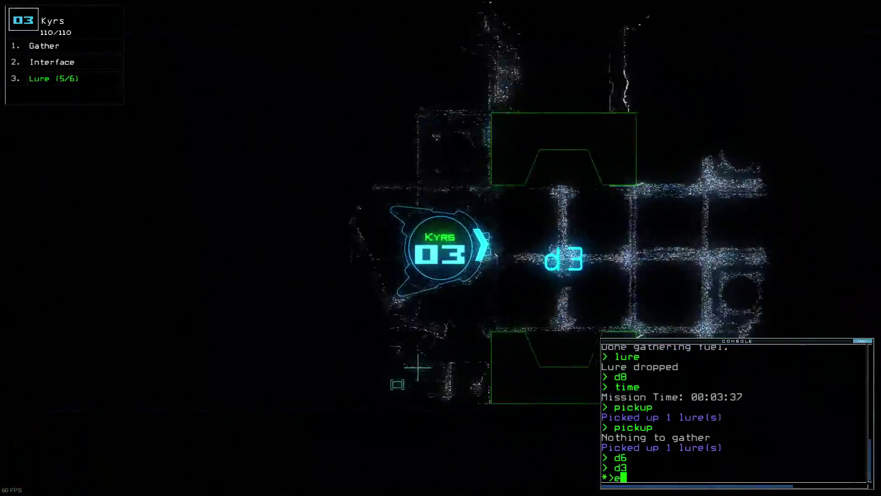
Recall the drones to the ship and end the mission to reach the 755 score
{"action": "key", "text": "Return"}
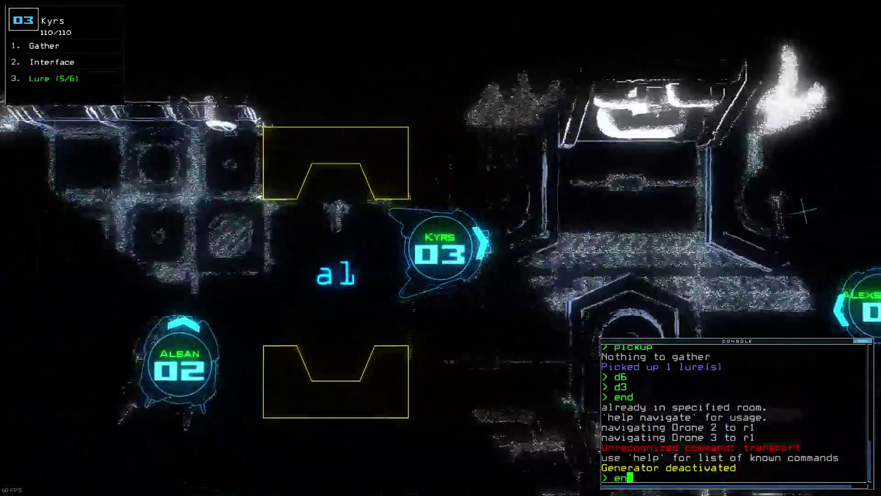
{"action": "type", "text": "end"}
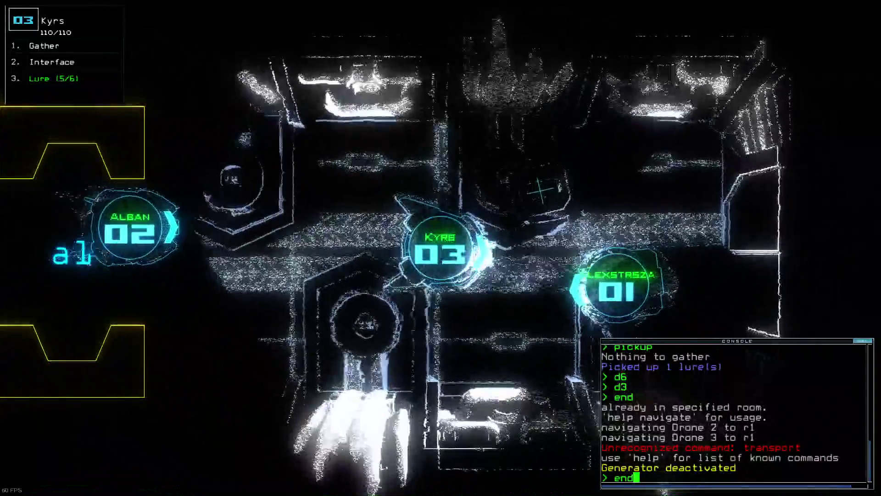
{"action": "key", "text": "Return"}
{"action": "type", "text": "exit"}
{"action": "key", "text": "Return"}
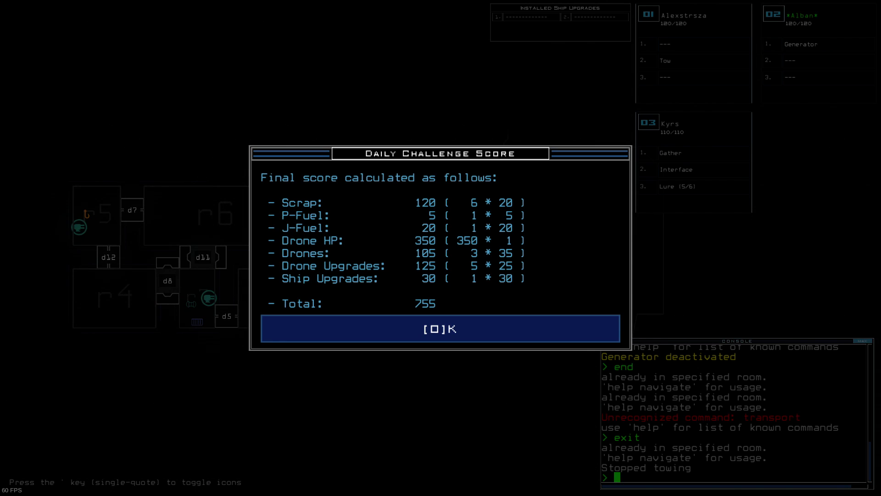
{"action": "key", "text": "o"}
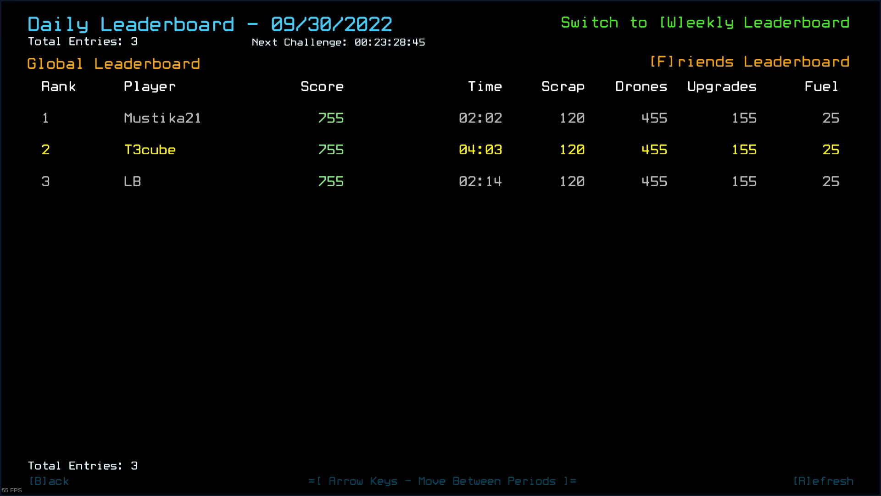